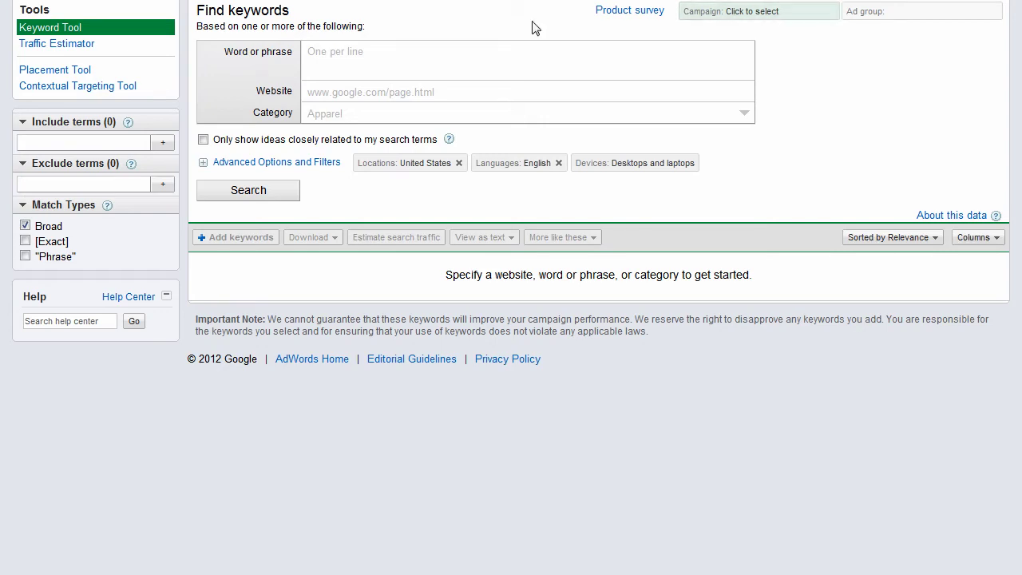
Switch to AdWords Editor and launch Keyword Grouper 1.5 from the Tools menu.
{"action": "key", "text": "alt+Tab"}
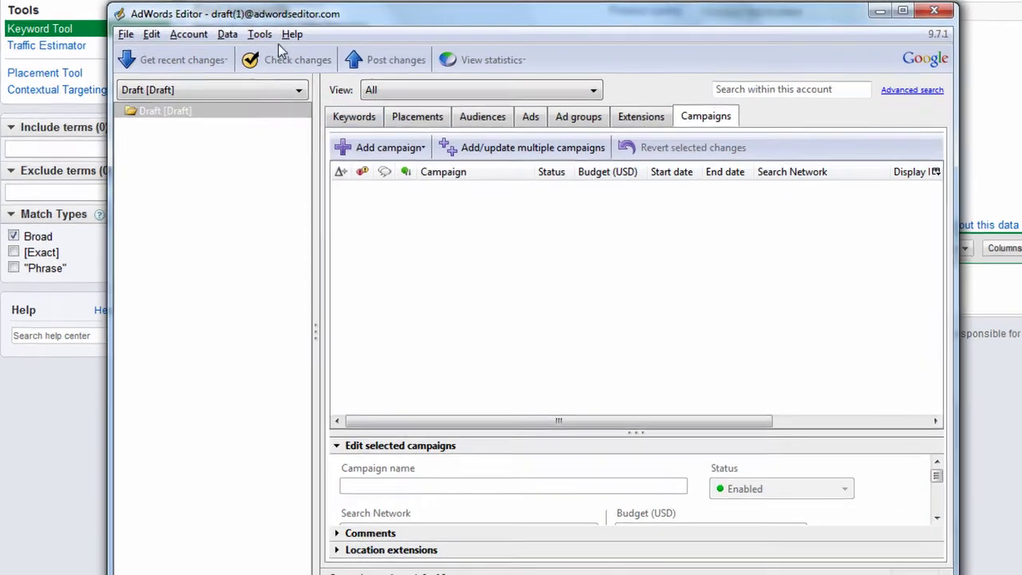
{"action": "left_click", "coordinate": [260, 32]}
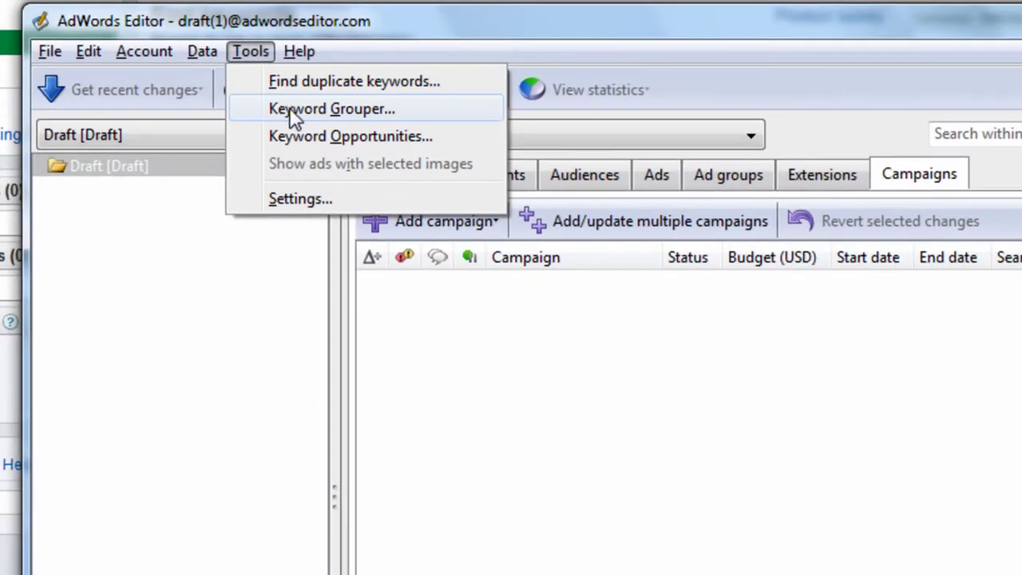
{"action": "left_click", "coordinate": [291, 71]}
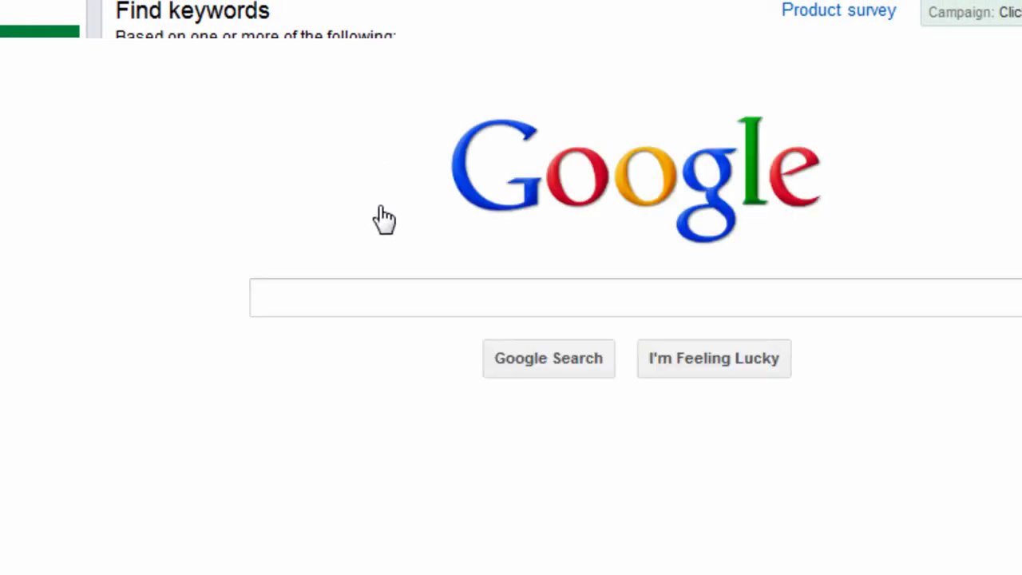
Search Google for Amazon, open amazon.com and pick the Arts, Crafts & Sewing category.
{"action": "left_click", "coordinate": [363, 283]}
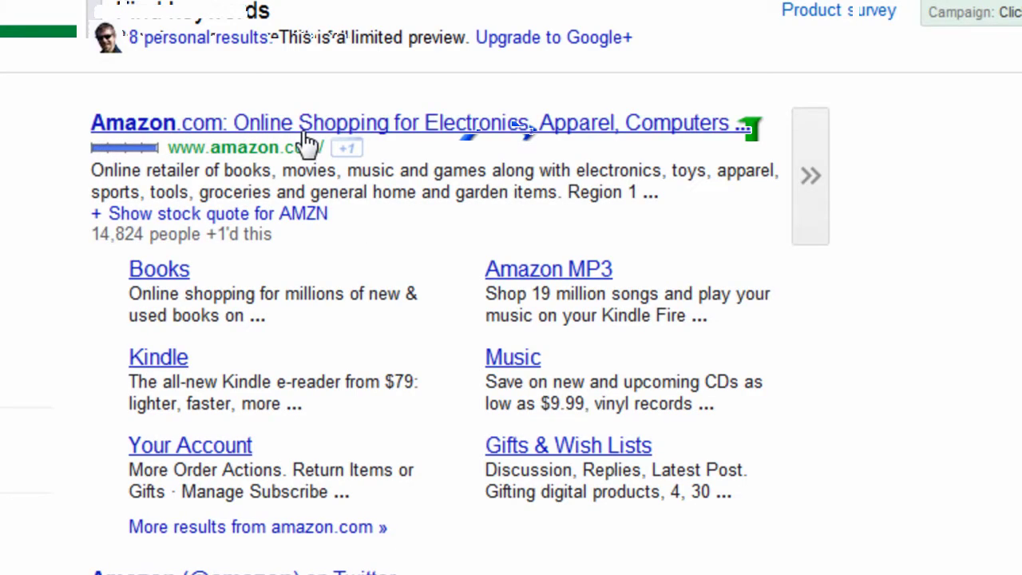
{"action": "left_click", "coordinate": [364, 134]}
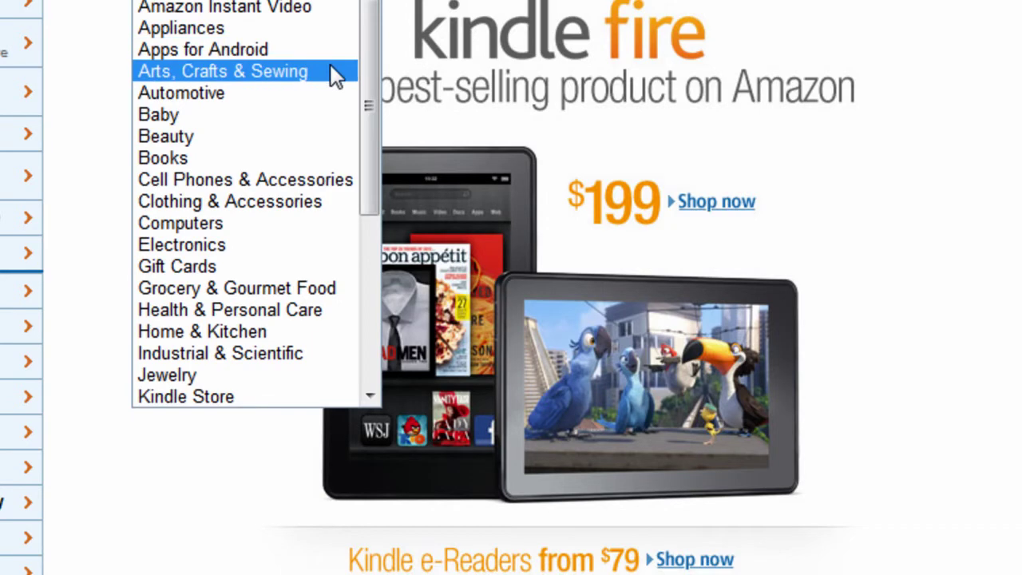
{"action": "left_click", "coordinate": [330, 69]}
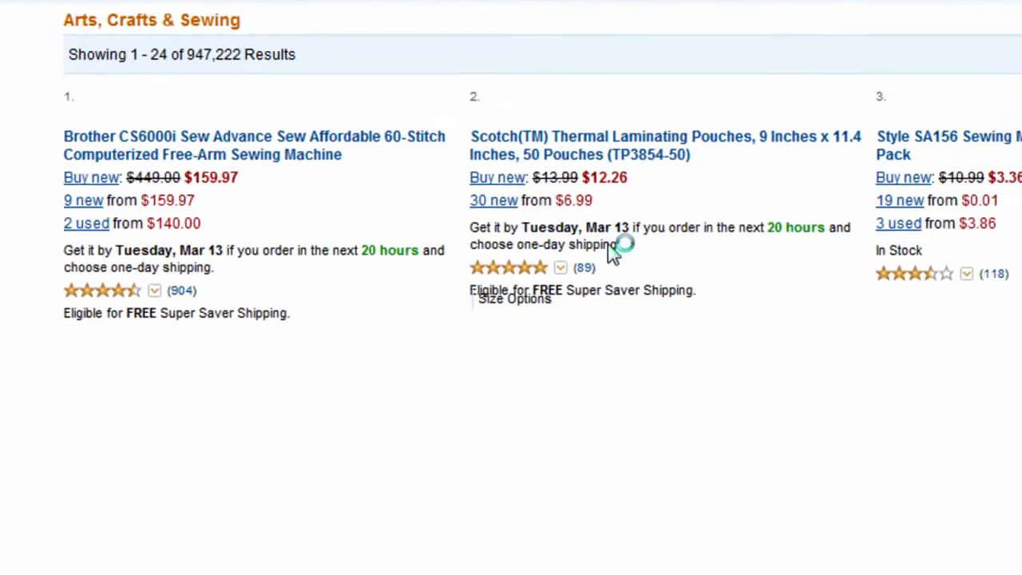
Browse the sewing product results, then start entering 'sewing machine' in the Keyword Tool.
{"action": "scroll", "coordinate": [643, 147], "scroll_direction": "down", "scroll_amount": 5}
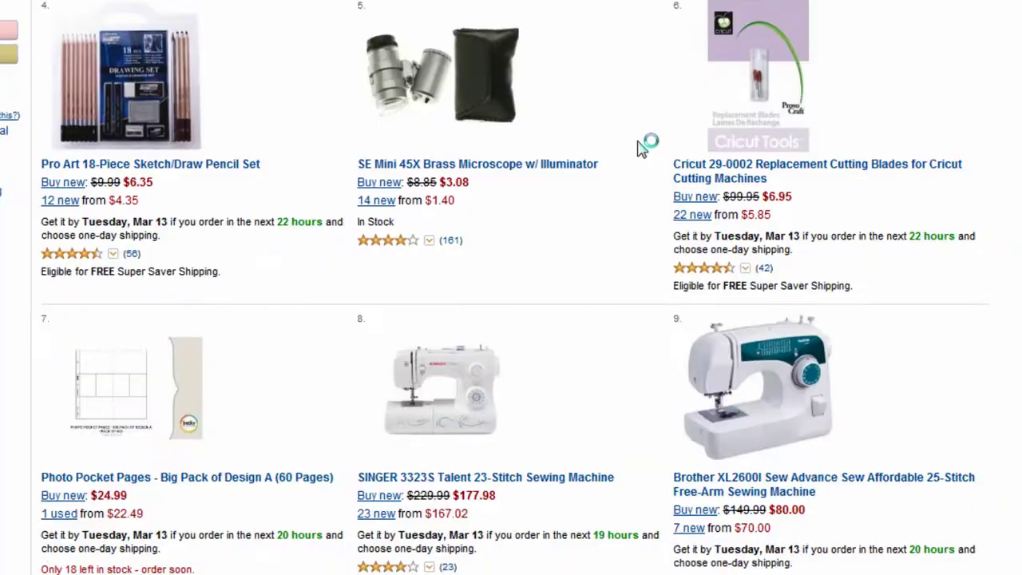
{"action": "scroll", "coordinate": [642, 147], "scroll_direction": "down", "scroll_amount": 20}
{"action": "scroll", "coordinate": [643, 143], "scroll_direction": "up", "scroll_amount": 3}
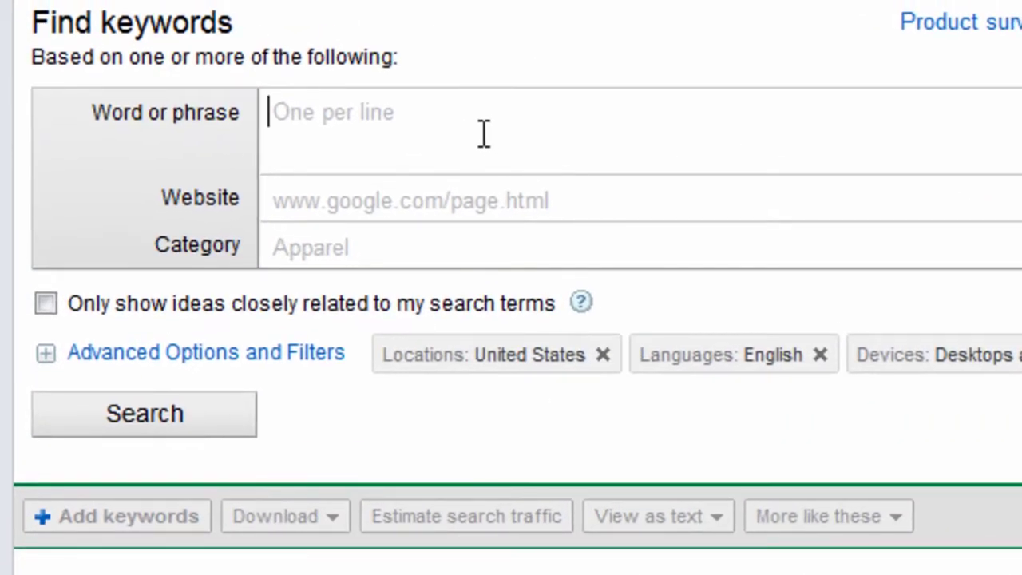
{"action": "type", "text": "sewing machines"}
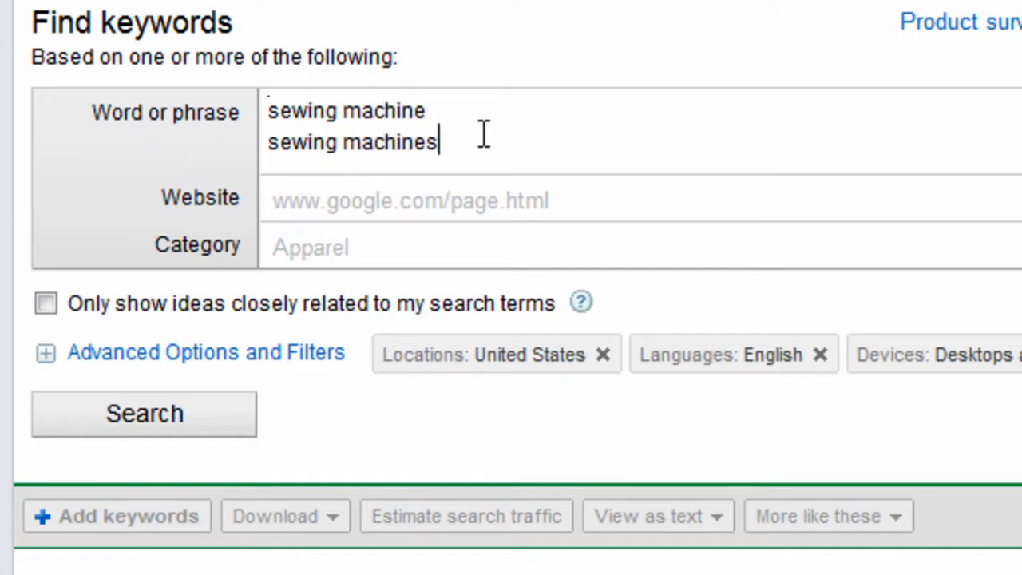
Get ideas for 'sewing machine' and 'sewing machines' and download all 802 as CSV for Excel.
{"action": "left_click", "coordinate": [206, 423]}
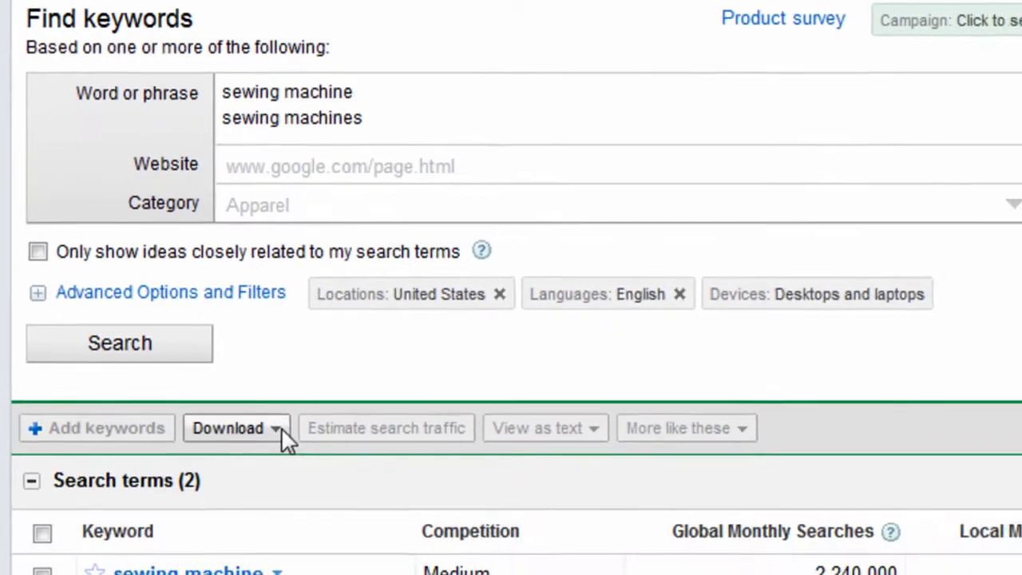
{"action": "left_click", "coordinate": [338, 515]}
{"action": "left_click", "coordinate": [246, 414]}
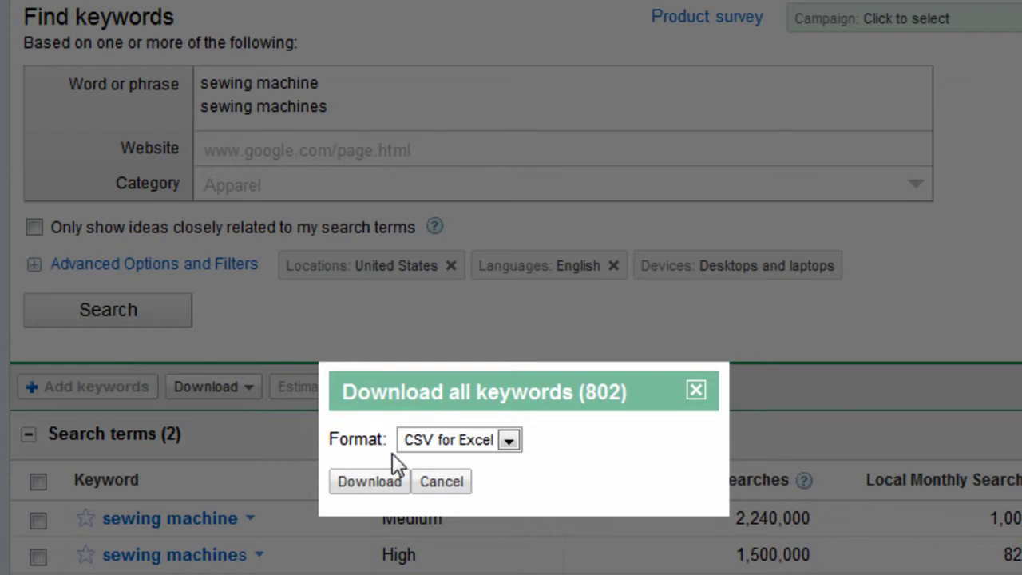
{"action": "left_click", "coordinate": [393, 482]}
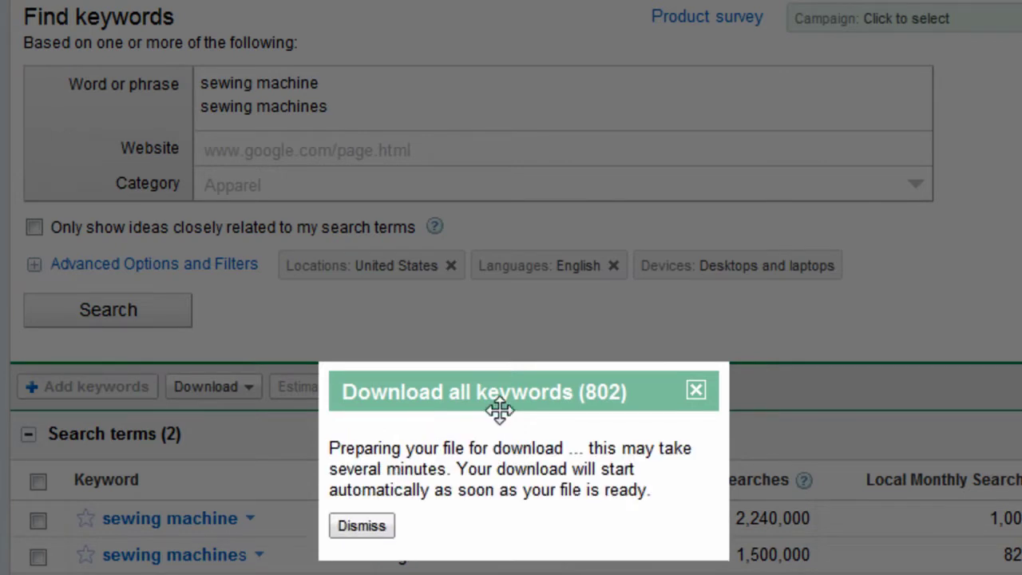
{"action": "left_click", "coordinate": [375, 527]}
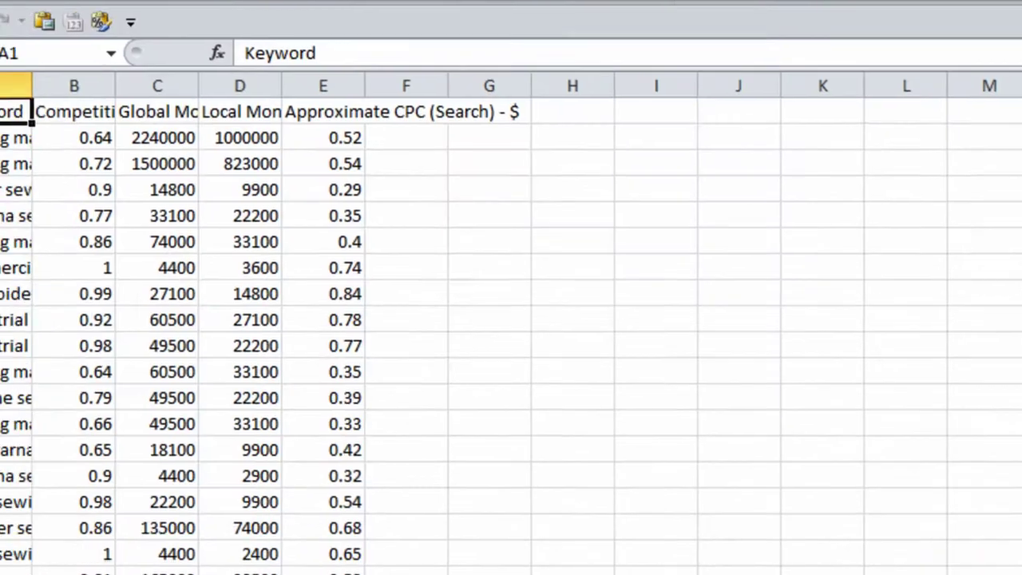
{"action": "left_click", "coordinate": [525, 573]}
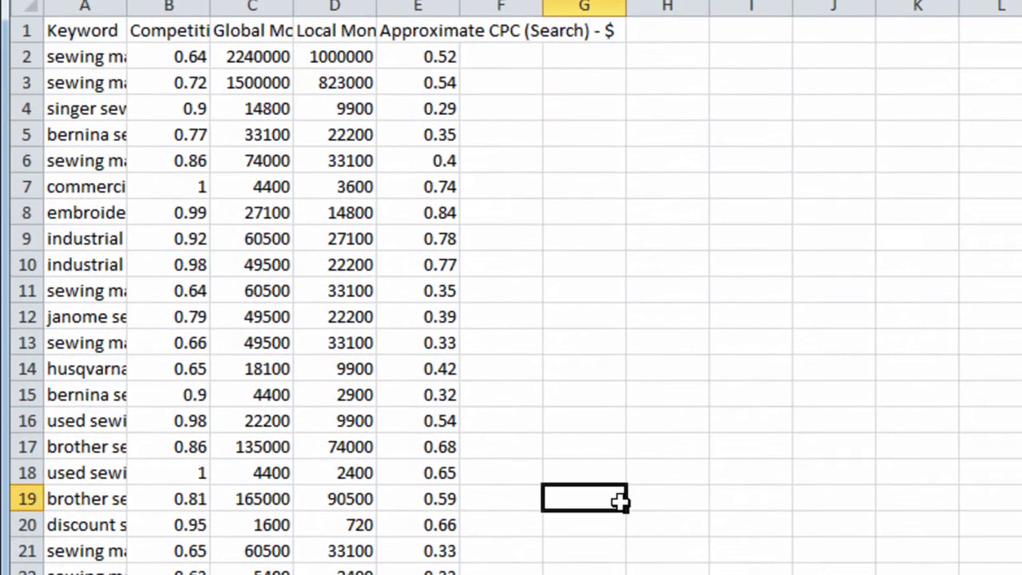
Copy the keyword column from A2 to the end in Excel and return to Keyword Grouper.
{"action": "left_click", "coordinate": [94, 57]}
{"action": "key", "text": "ctrl+shift+Down"}
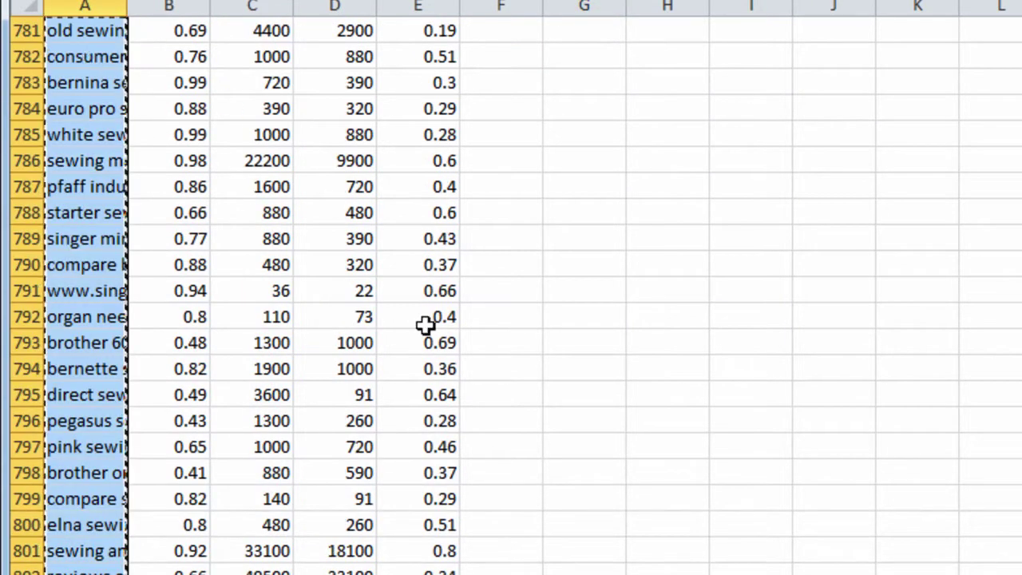
{"action": "key", "text": "ctrl+c"}
{"action": "key", "text": "alt+Tab"}
Paste the keywords, drop the trailing blank line to leave 802, and advance to Group by Themes.
{"action": "key", "text": "ctrl+v"}
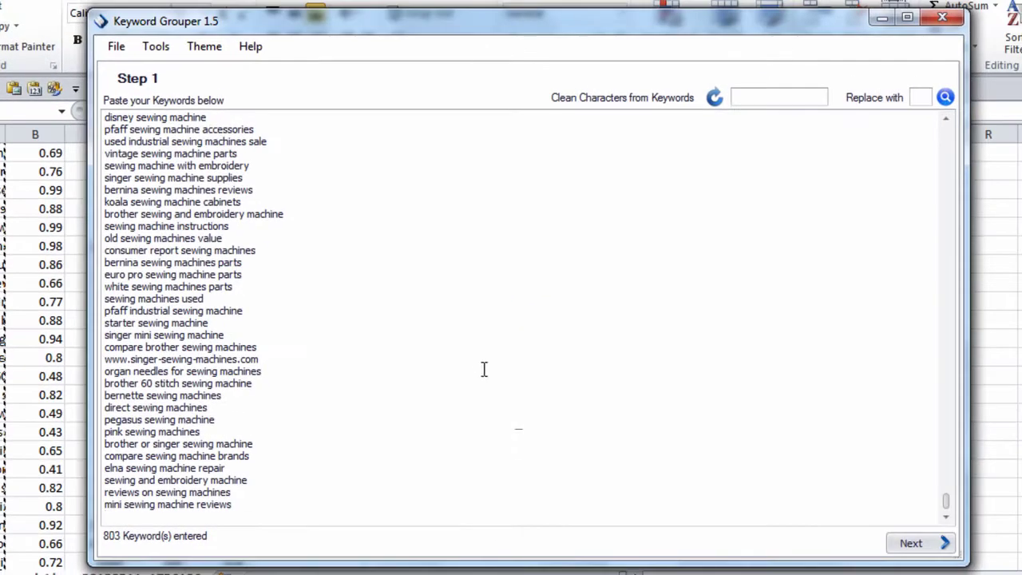
{"action": "key", "text": "BackSpace"}
{"action": "key", "text": "ctrl+a"}
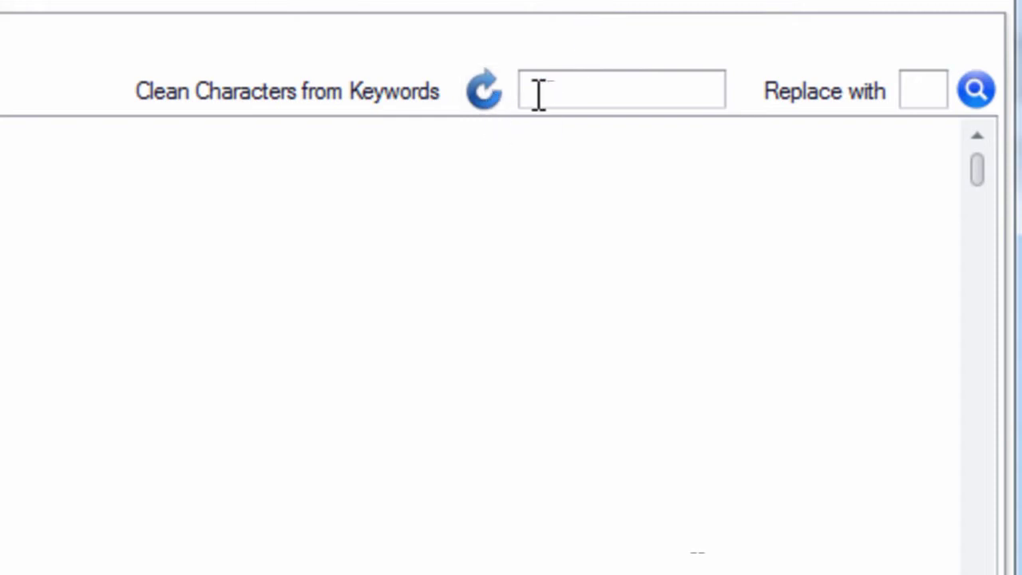
{"action": "key", "text": "ctrl+v"}
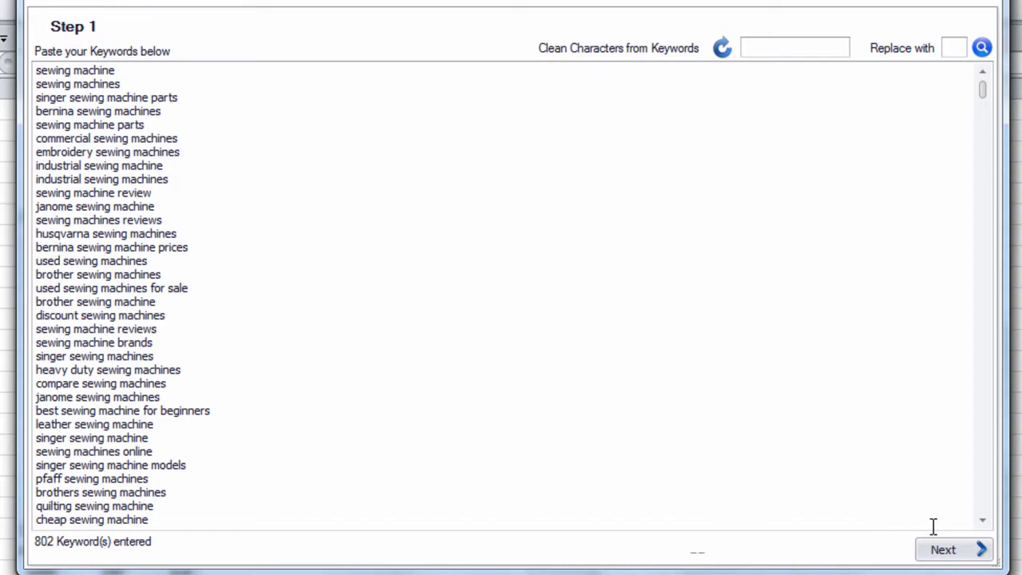
{"action": "left_click", "coordinate": [945, 550]}
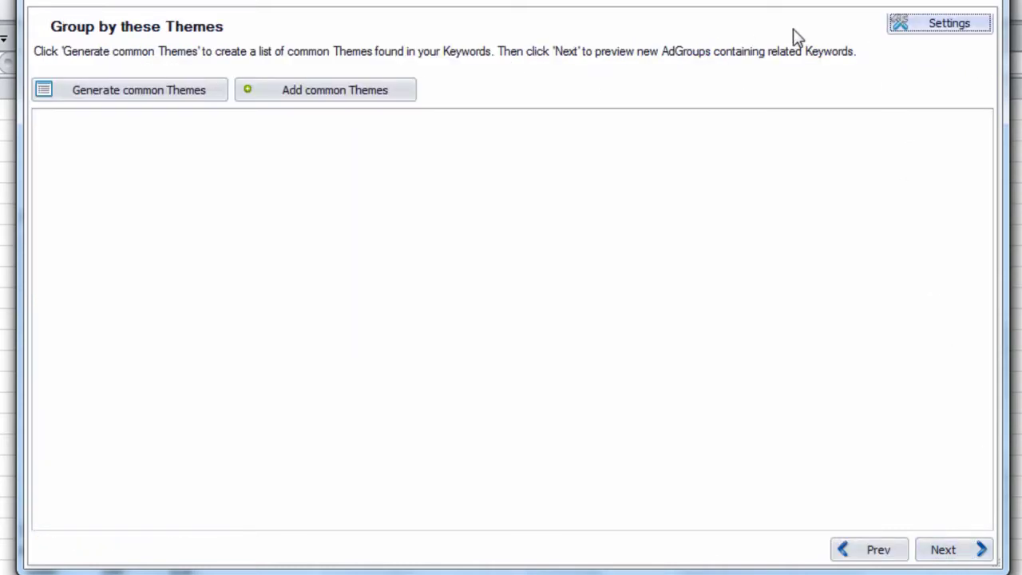
Generate common themes from Settings, step through to the Results table, and select all its rows.
{"action": "left_click", "coordinate": [919, 27]}
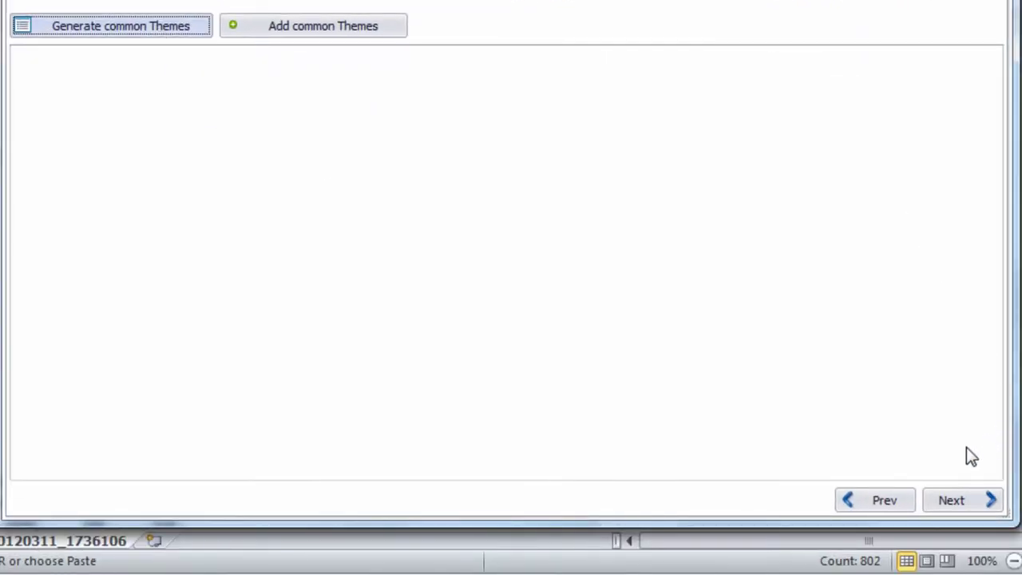
{"action": "left_click", "coordinate": [954, 500]}
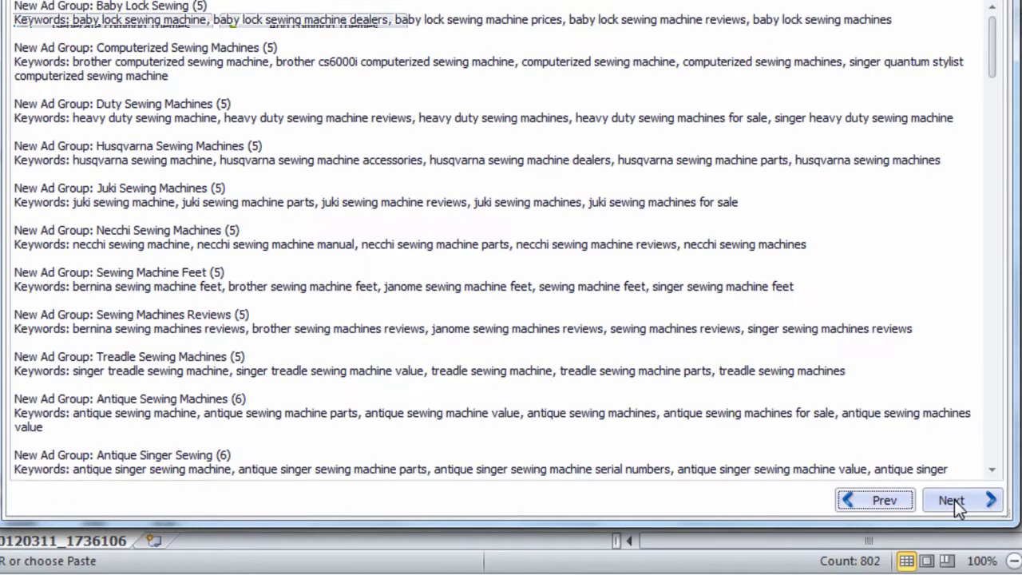
{"action": "left_click", "coordinate": [954, 500]}
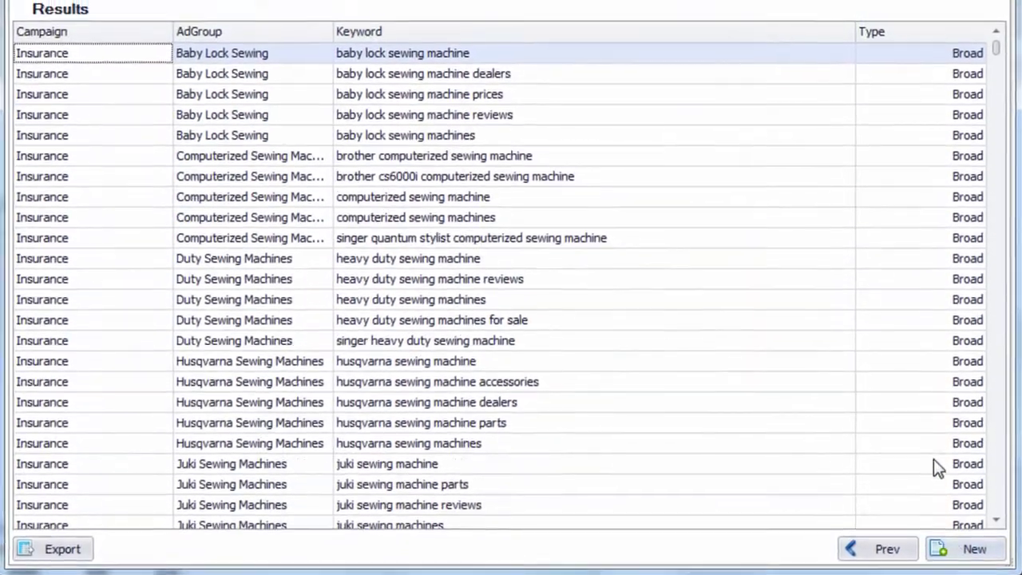
{"action": "left_click", "coordinate": [875, 404]}
{"action": "key", "text": "ctrl+a"}
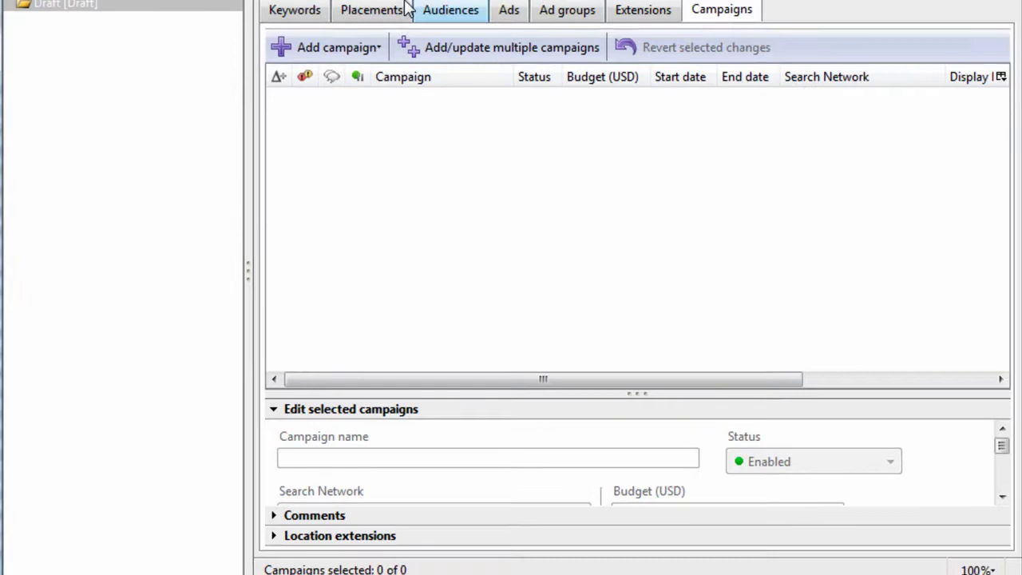
Paste the grouped keyword rows into AdWords Editor's Add/update multiple keywords box.
{"action": "left_click", "coordinate": [323, 12]}
{"action": "left_click", "coordinate": [586, 44]}
{"action": "left_click", "coordinate": [621, 75]}
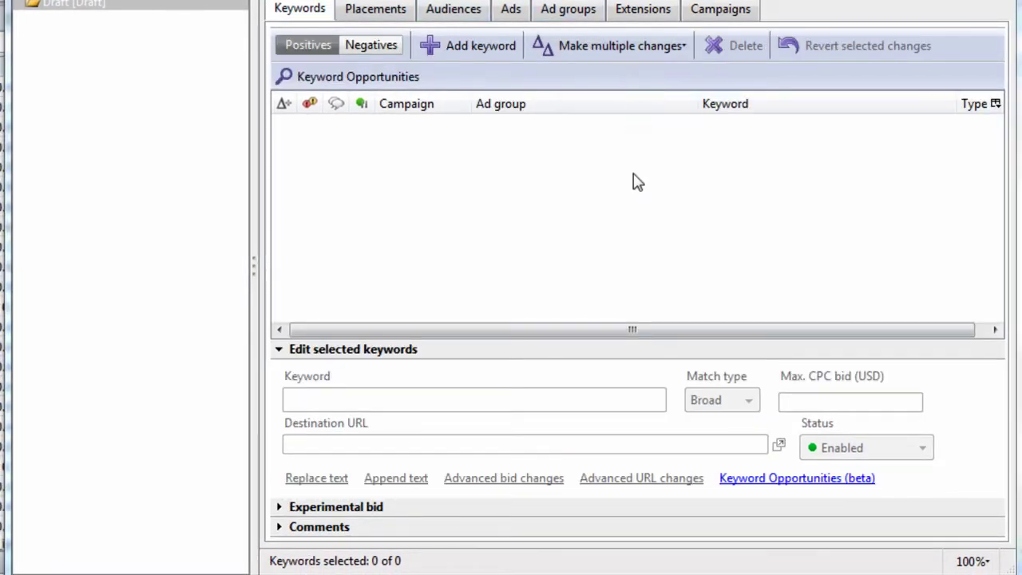
{"action": "left_click", "coordinate": [602, 341]}
{"action": "key", "text": "ctrl+v"}
Import the 801 keywords in 45 ad groups, keep the changes, and start naming the campaign Sewing Machines.
{"action": "left_click", "coordinate": [835, 551]}
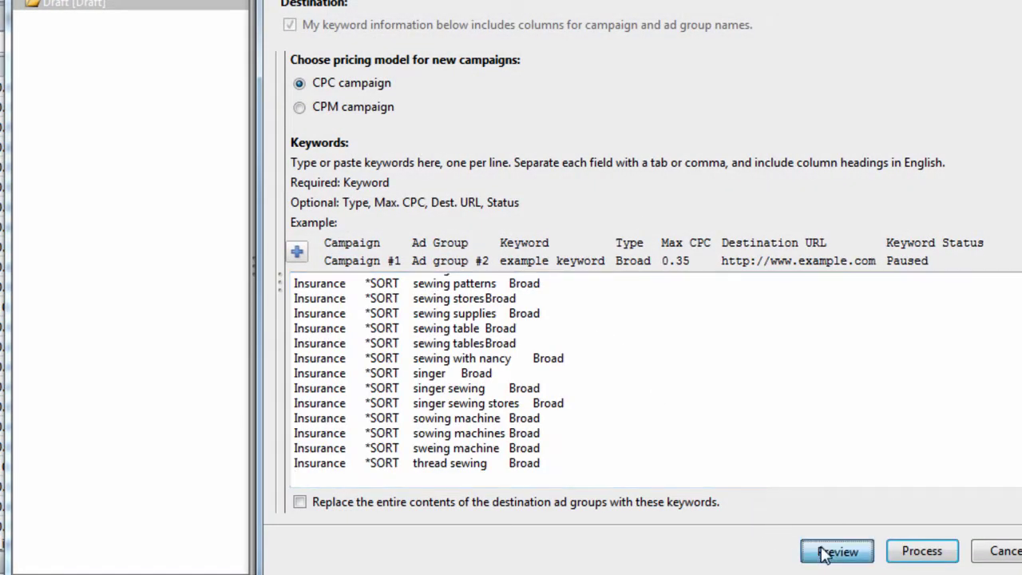
{"action": "left_click", "coordinate": [905, 550]}
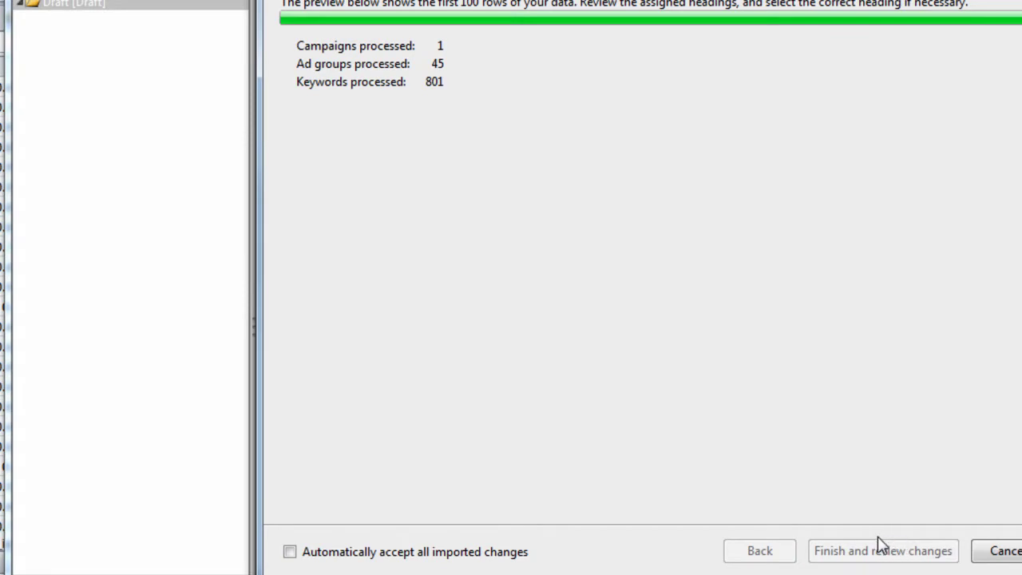
{"action": "left_click", "coordinate": [875, 550]}
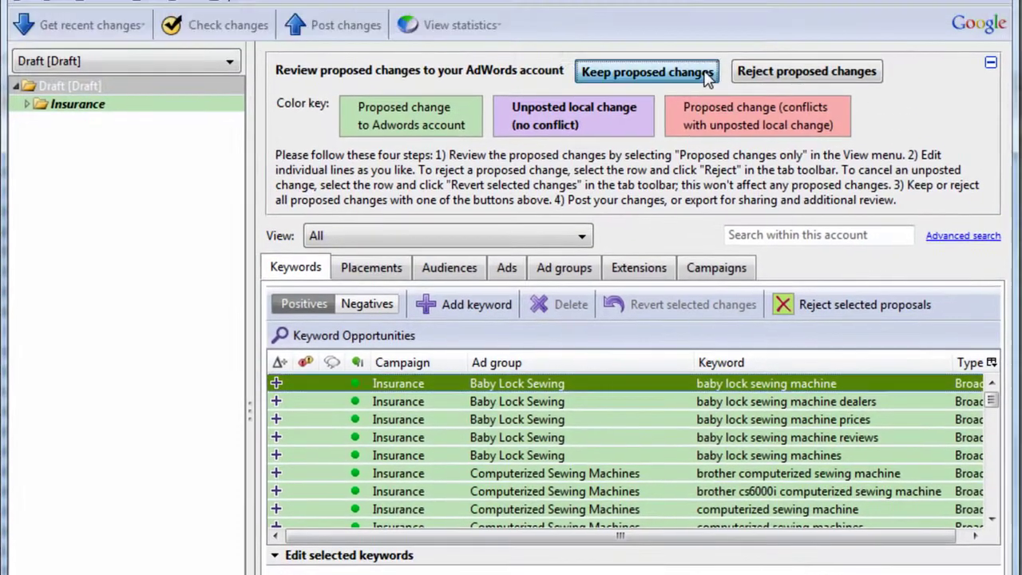
{"action": "left_click", "coordinate": [707, 73]}
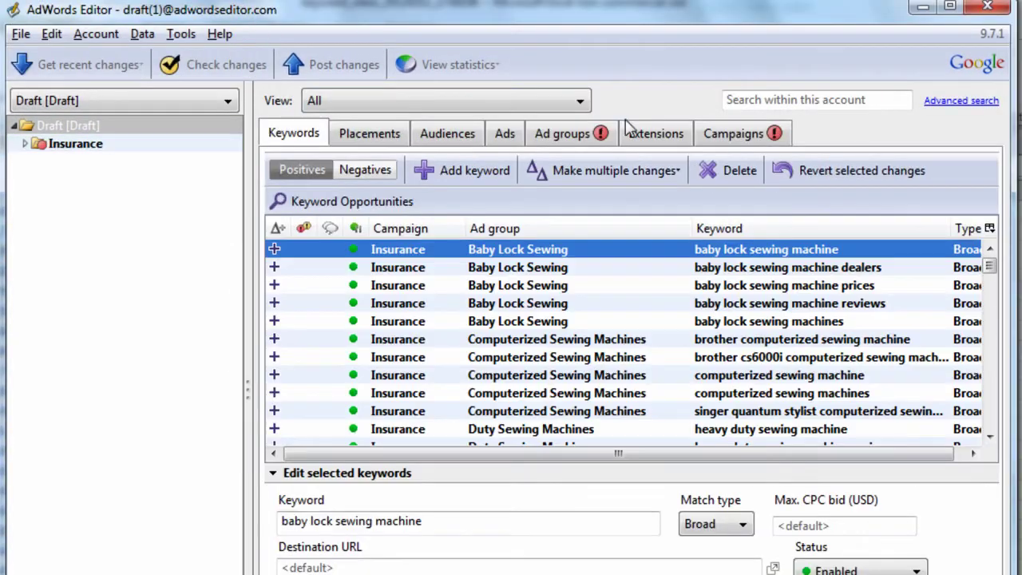
{"action": "left_click", "coordinate": [739, 134]}
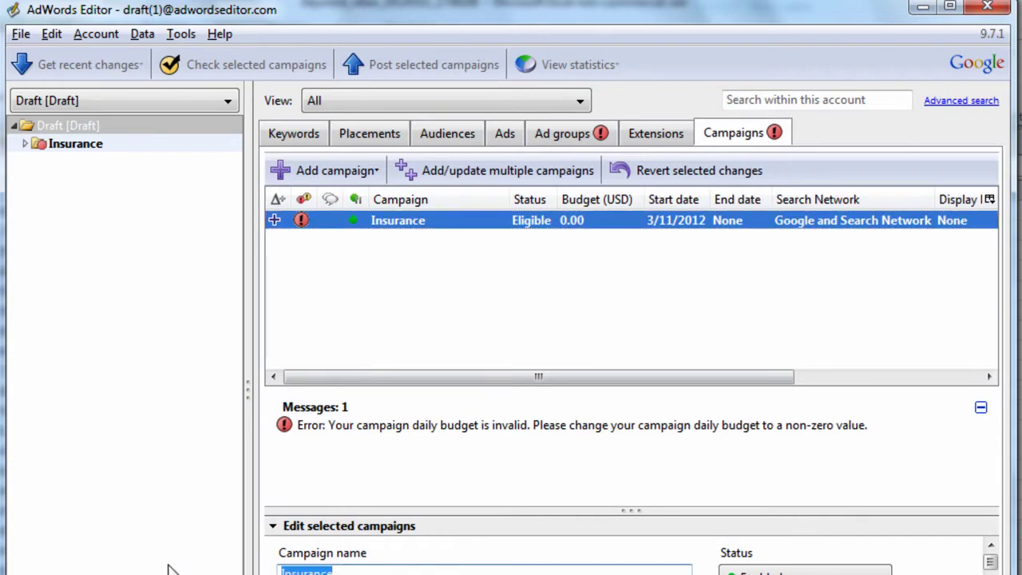
{"action": "type", "text": "Sewing Machines"}
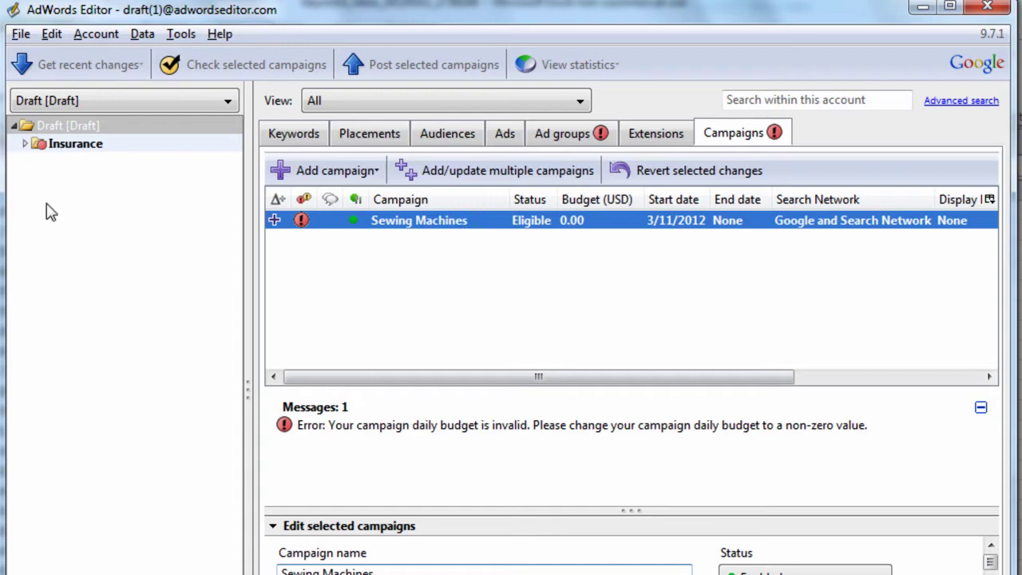
{"action": "left_click", "coordinate": [26, 143]}
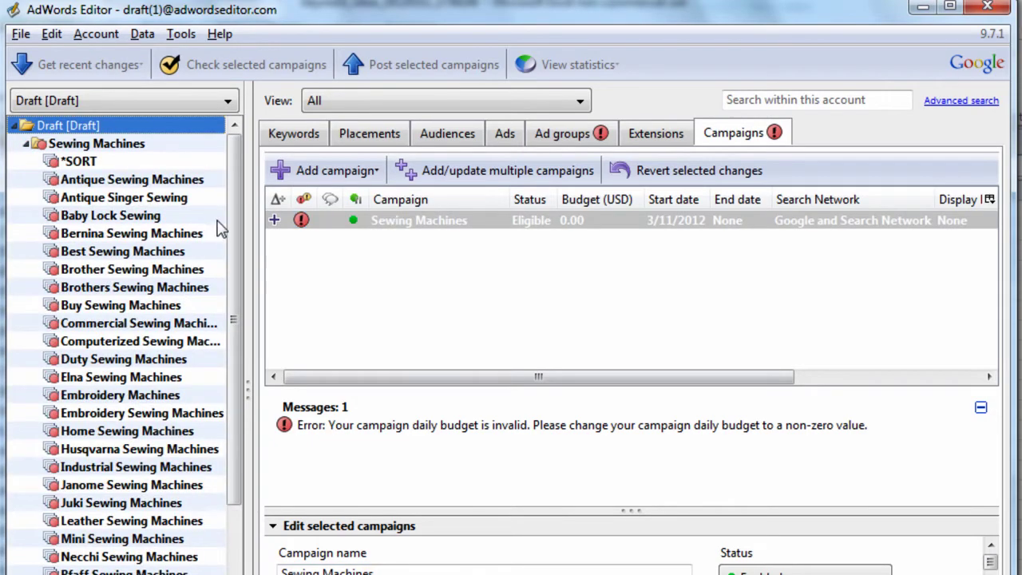
{"action": "left_click_drag", "start_coordinate": [232, 235], "coordinate": [224, 452]}
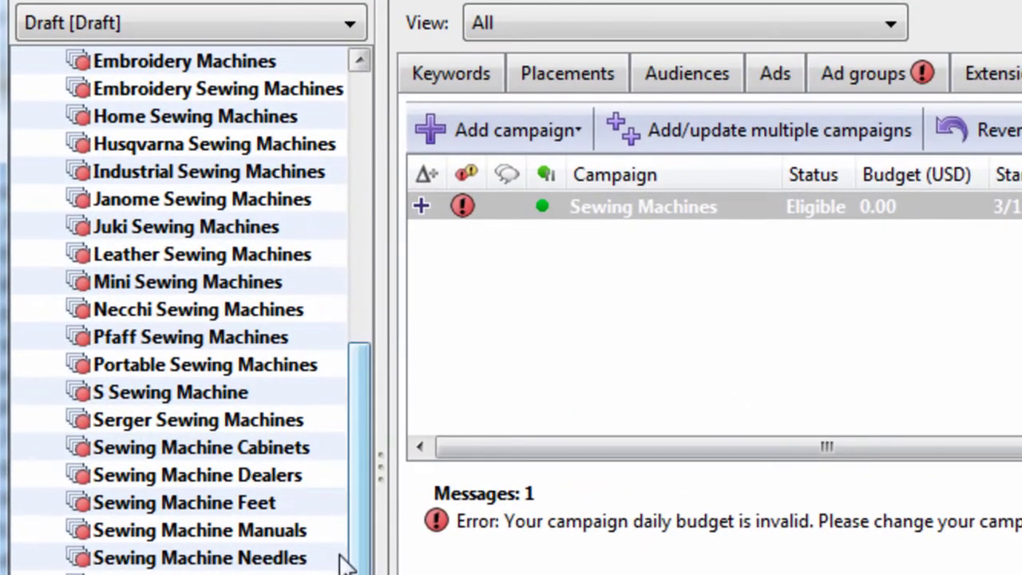
{"action": "left_click", "coordinate": [339, 558]}
{"action": "left_click", "coordinate": [336, 570]}
{"action": "left_click", "coordinate": [264, 505]}
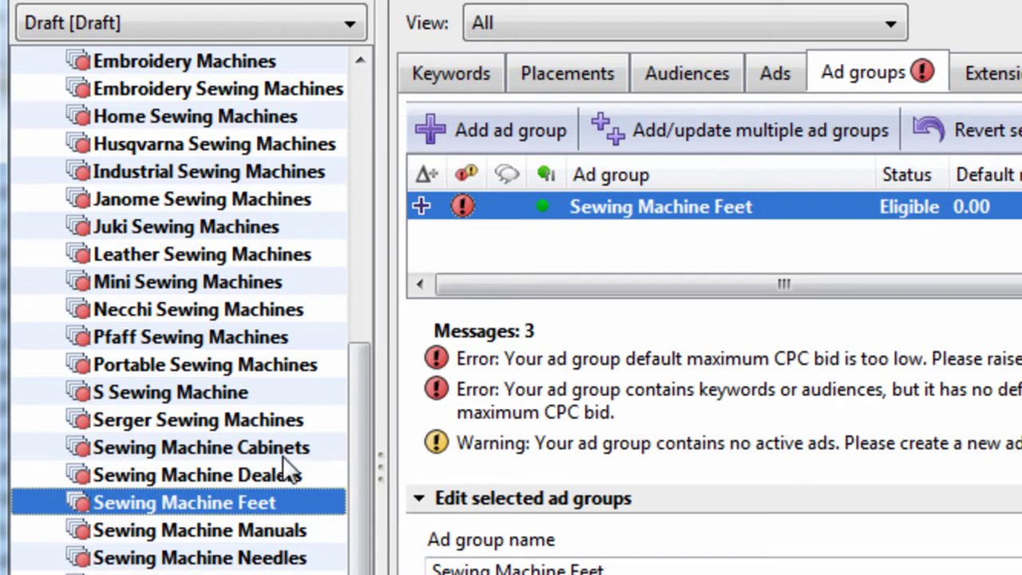
{"action": "left_click_drag", "start_coordinate": [353, 474], "coordinate": [368, 182]}
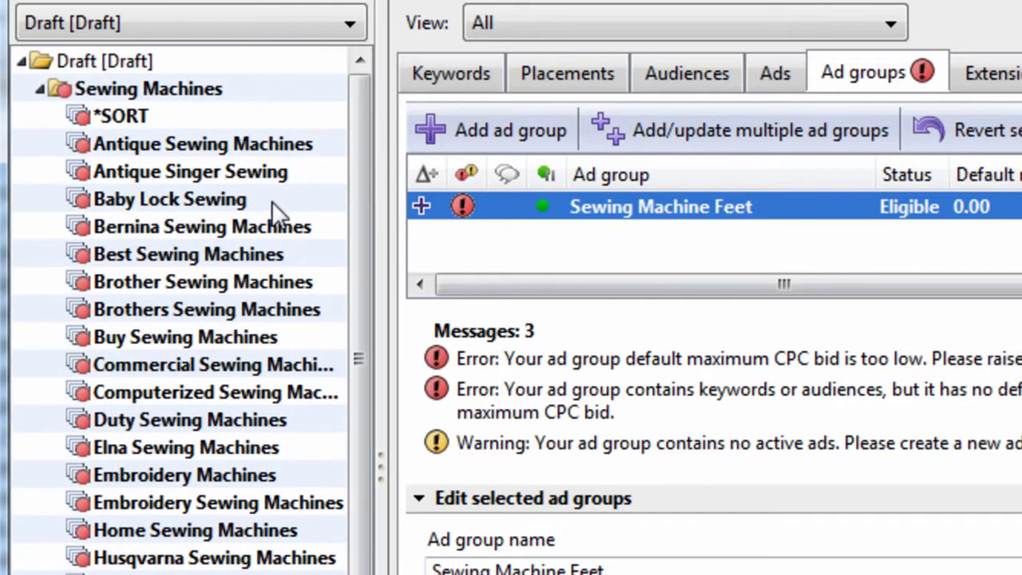
{"action": "left_click", "coordinate": [272, 201]}
{"action": "left_click", "coordinate": [251, 338]}
{"action": "left_click", "coordinate": [269, 447]}
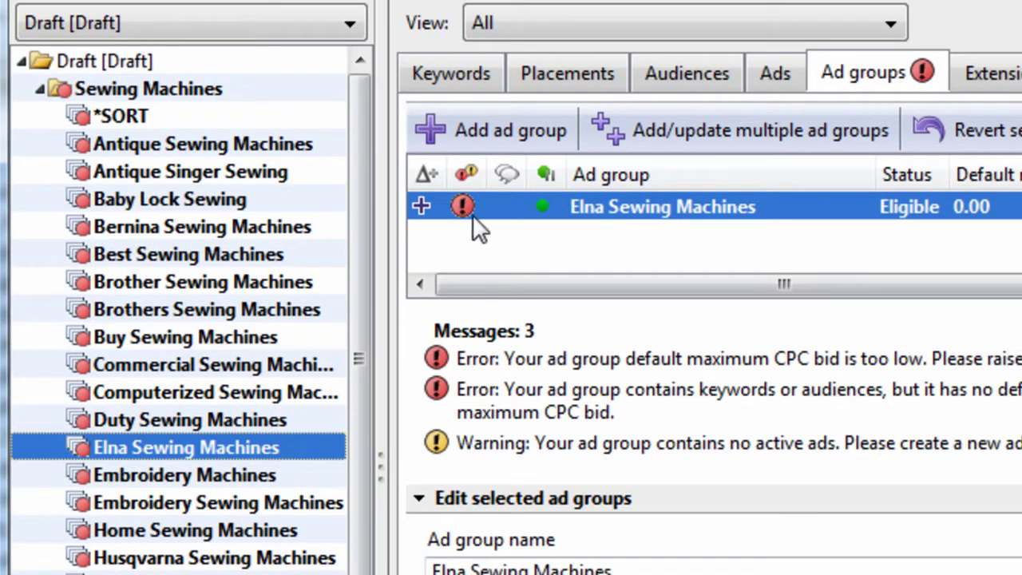
{"action": "left_click", "coordinate": [479, 74]}
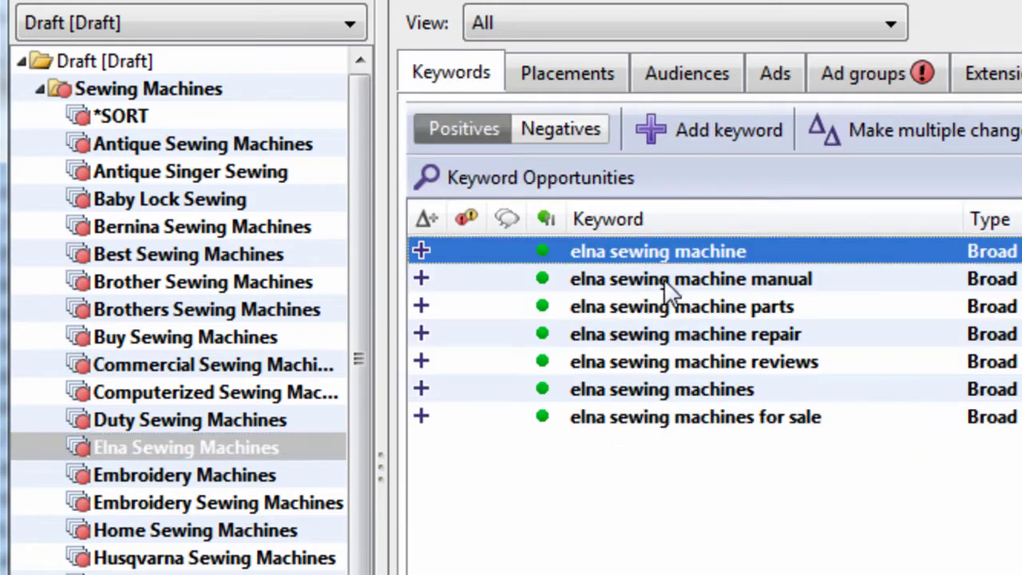
{"action": "left_click", "coordinate": [272, 482]}
{"action": "left_click", "coordinate": [272, 511]}
{"action": "left_click", "coordinate": [275, 571]}
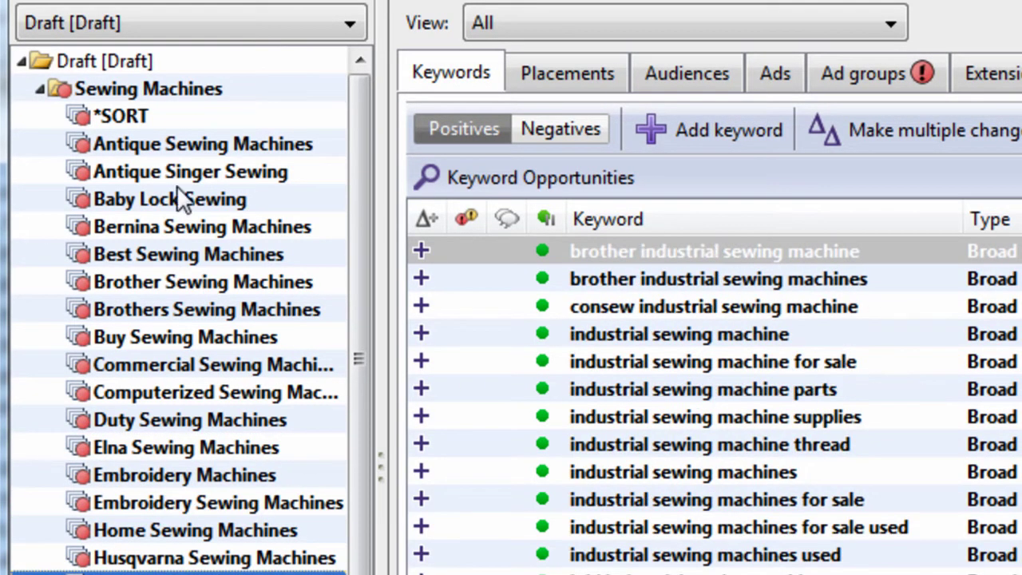
{"action": "left_click", "coordinate": [128, 118]}
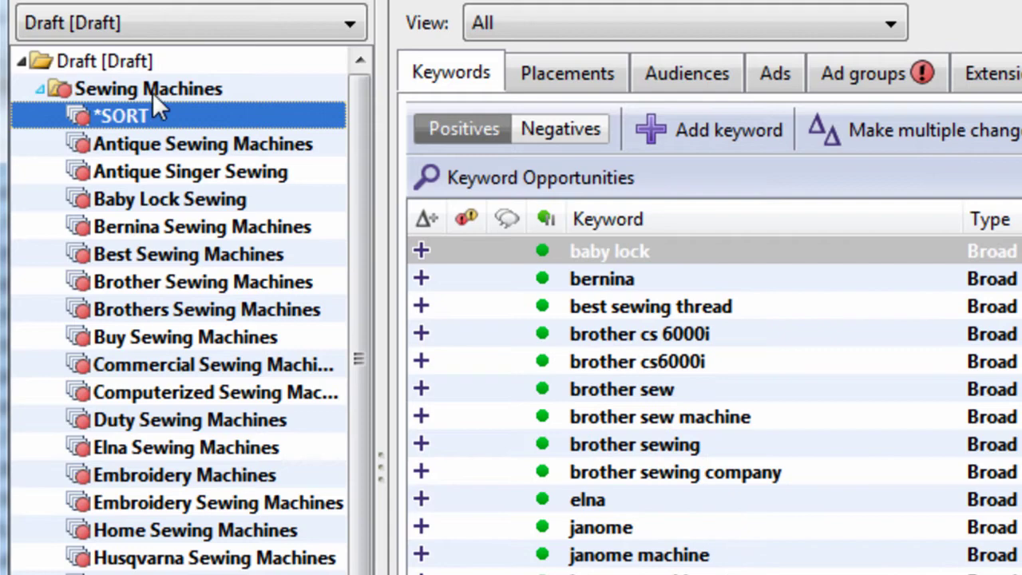
{"action": "left_click", "coordinate": [153, 92]}
{"action": "left_click", "coordinate": [38, 89]}
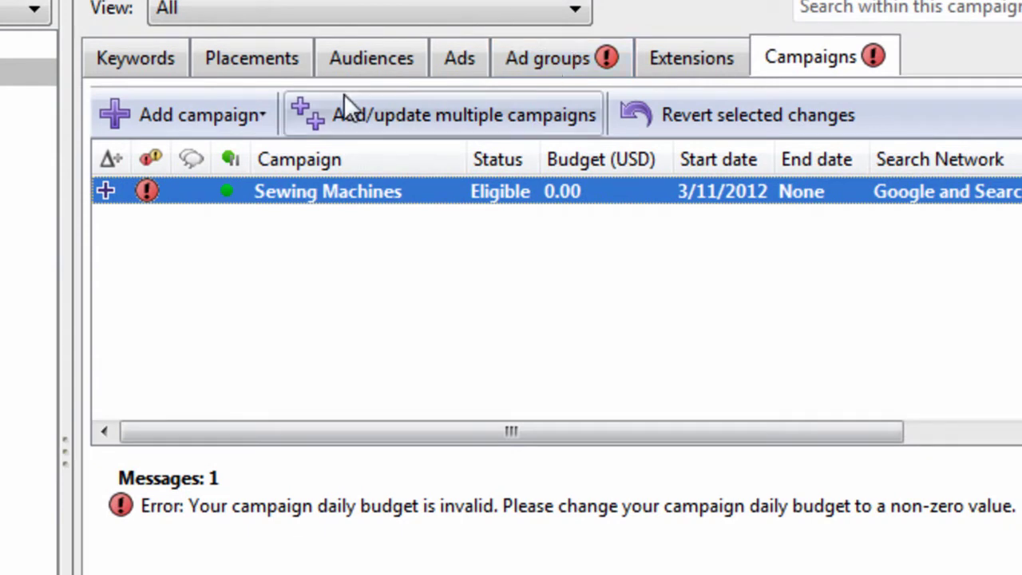
Add a new CPC campaign, Campaign #2, and create an empty Ad group #1 in it.
{"action": "left_click", "coordinate": [263, 114]}
{"action": "left_click", "coordinate": [262, 157]}
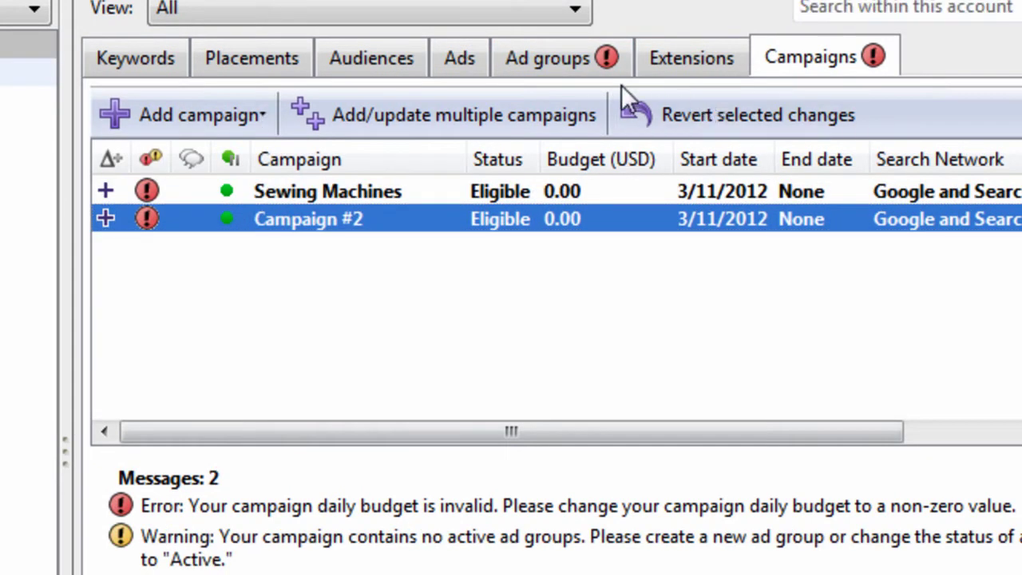
{"action": "left_click", "coordinate": [571, 70]}
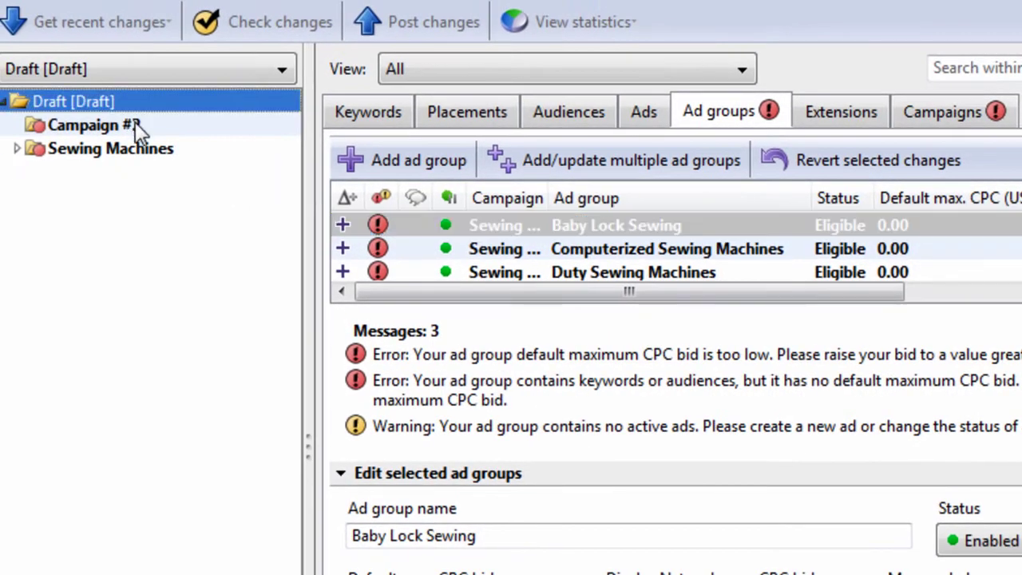
{"action": "left_click", "coordinate": [137, 128]}
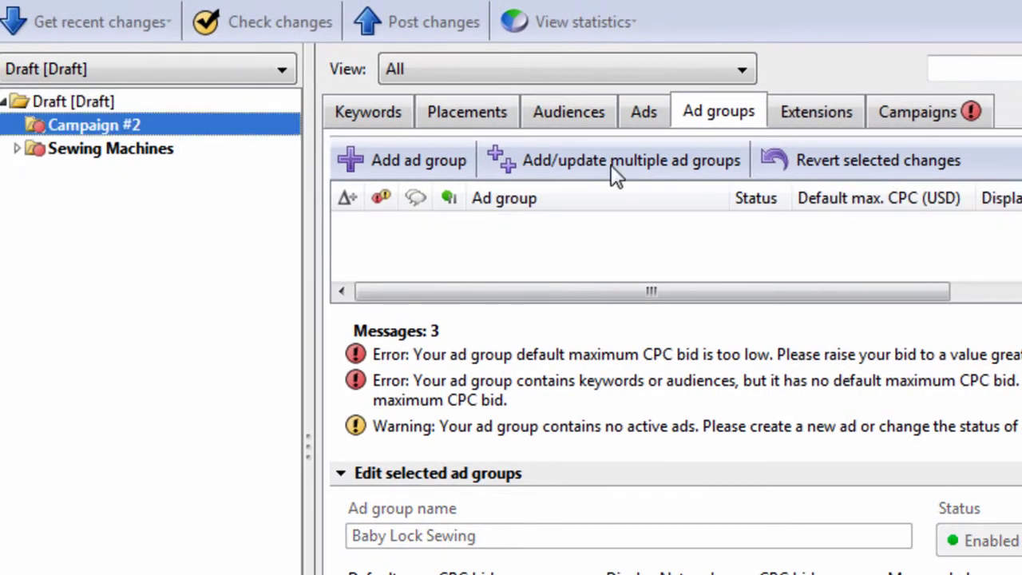
{"action": "left_click", "coordinate": [420, 163]}
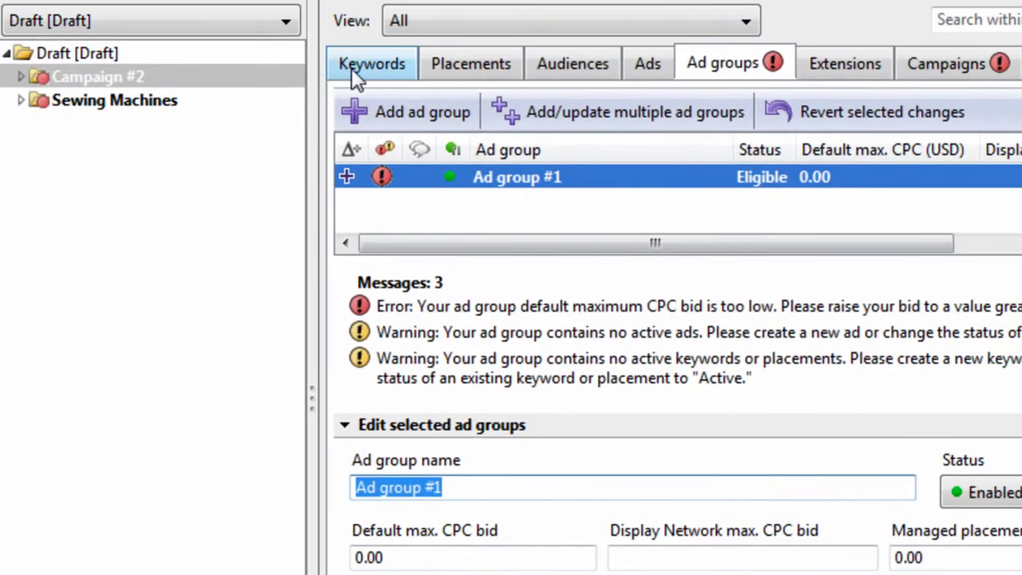
Bulk-add the 802 pasted sewing keywords, keep the proposed additions, and expand Campaign #2.
{"action": "left_click", "coordinate": [363, 63]}
{"action": "left_click", "coordinate": [730, 112]}
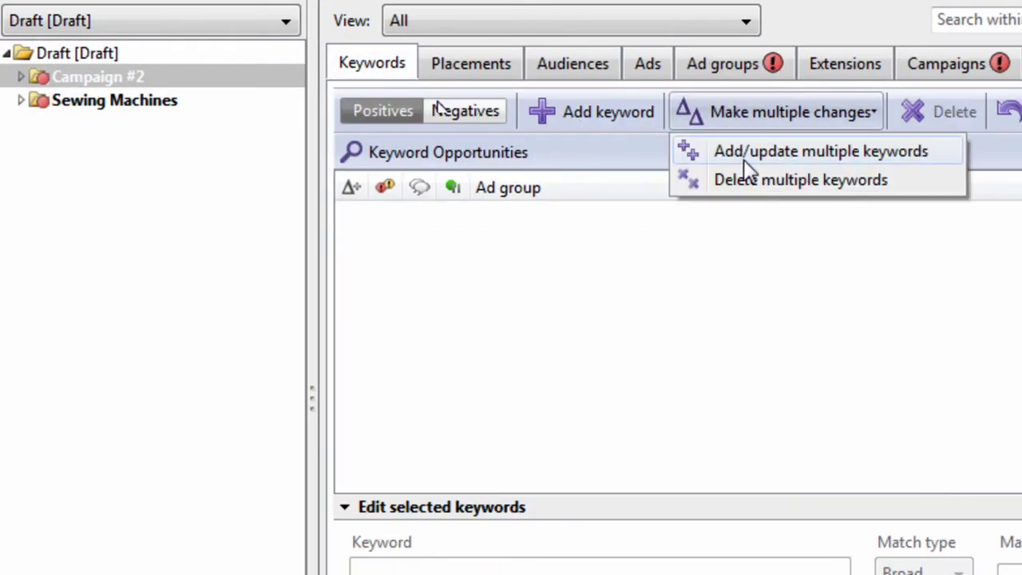
{"action": "left_click", "coordinate": [743, 154]}
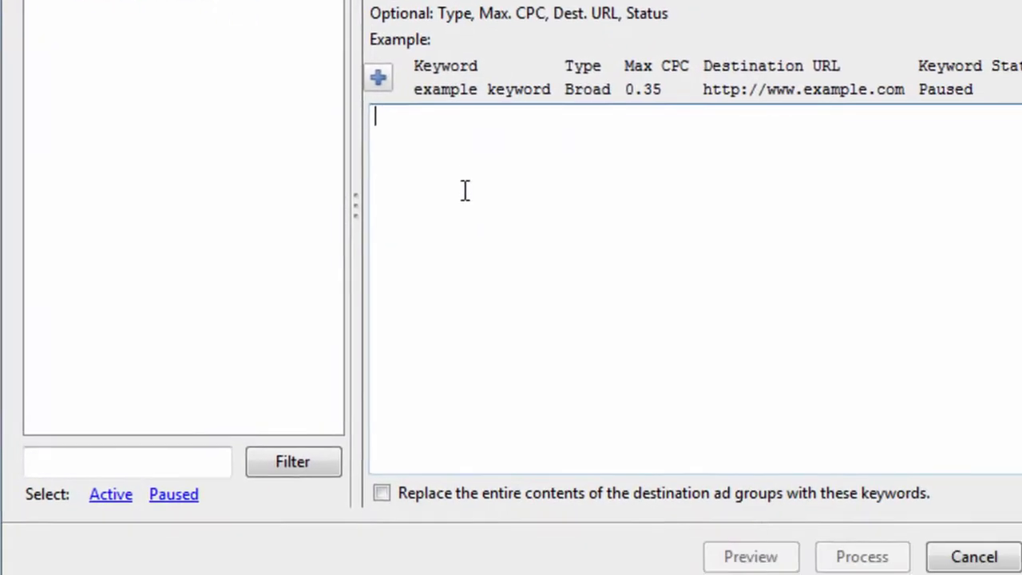
{"action": "key", "text": "ctrl+v"}
{"action": "left_click", "coordinate": [862, 557]}
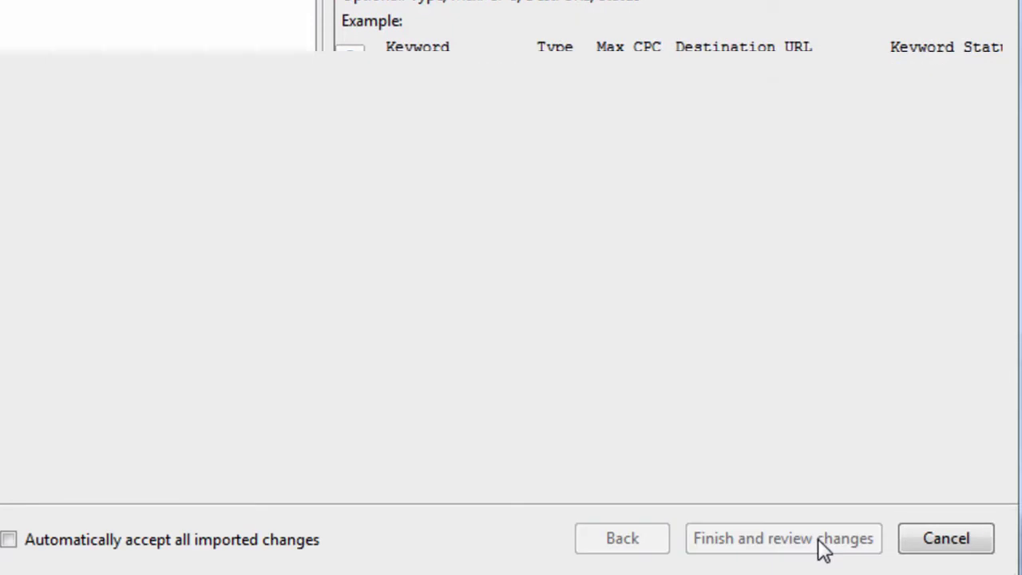
{"action": "left_click", "coordinate": [803, 543]}
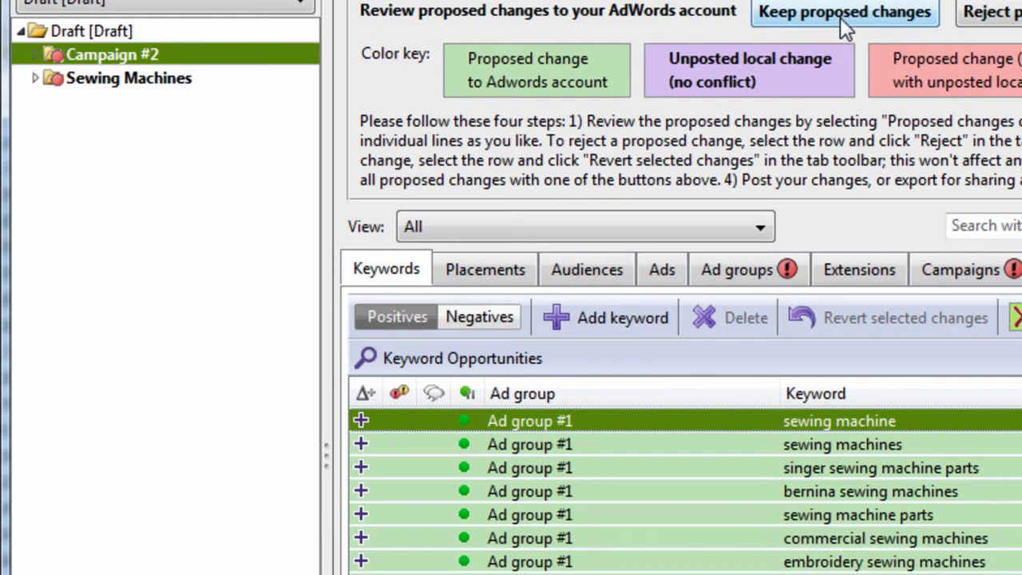
{"action": "left_click", "coordinate": [841, 19]}
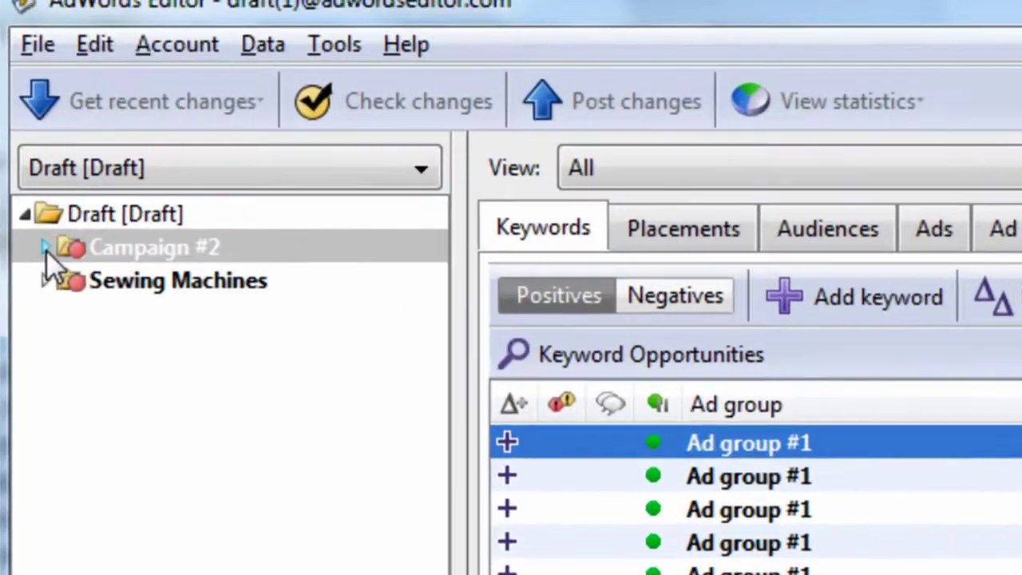
{"action": "left_click", "coordinate": [35, 54]}
Open Keyword Grouper for Campaign #2 and select the words in its ignore list.
{"action": "left_click", "coordinate": [360, 82]}
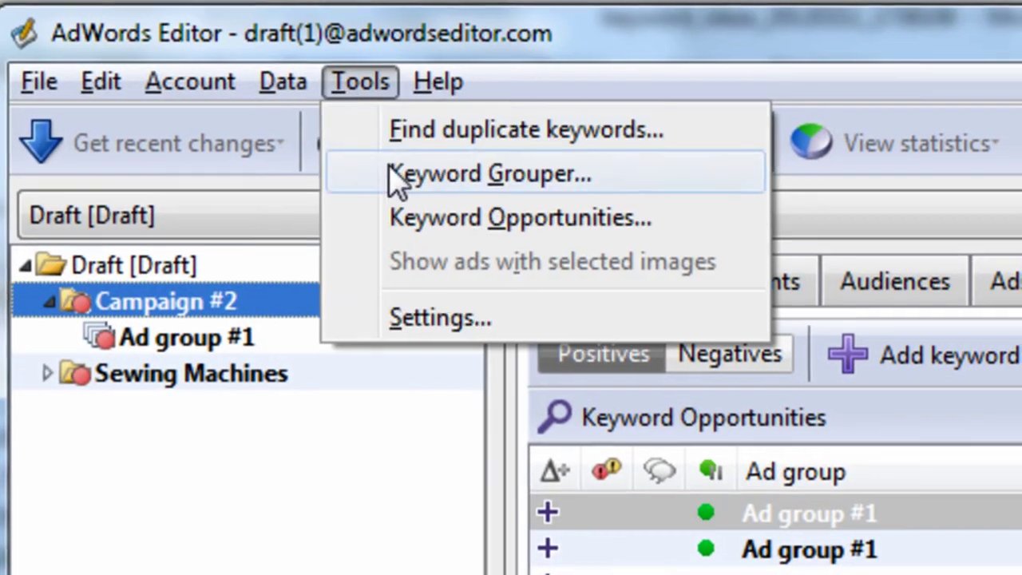
{"action": "left_click", "coordinate": [395, 174]}
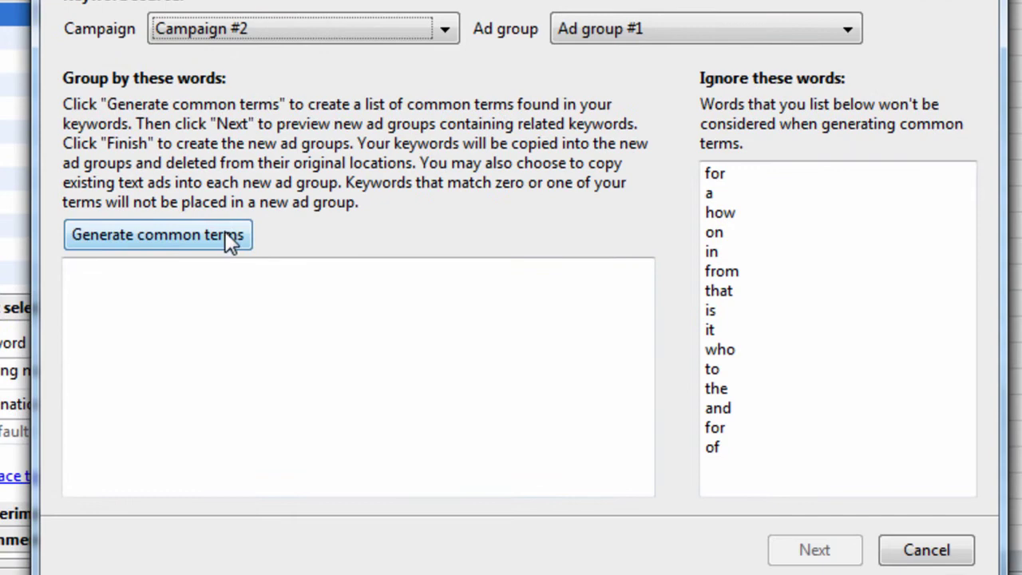
{"action": "left_click_drag", "start_coordinate": [744, 447], "coordinate": [695, 160]}
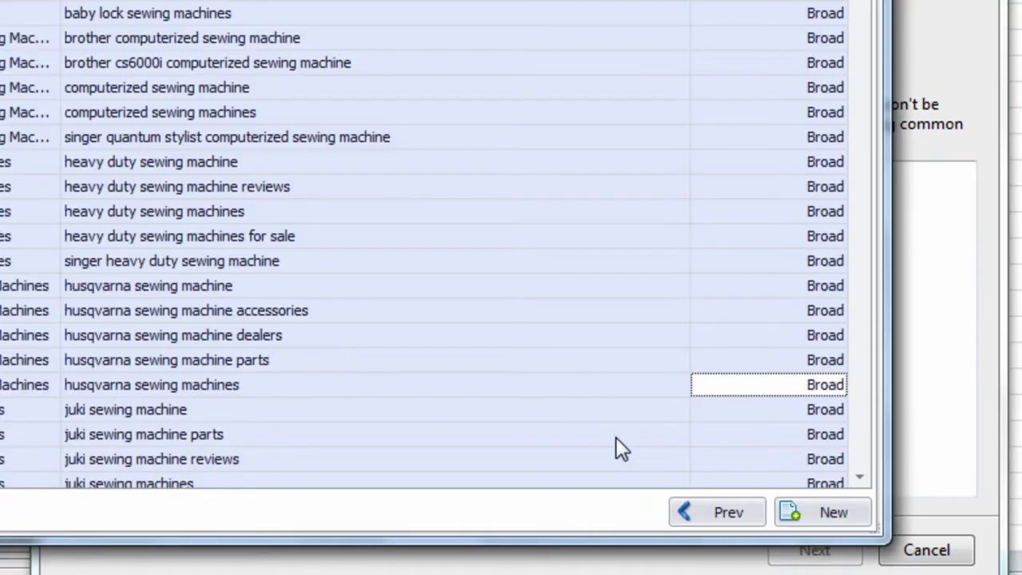
{"action": "left_click", "coordinate": [721, 517]}
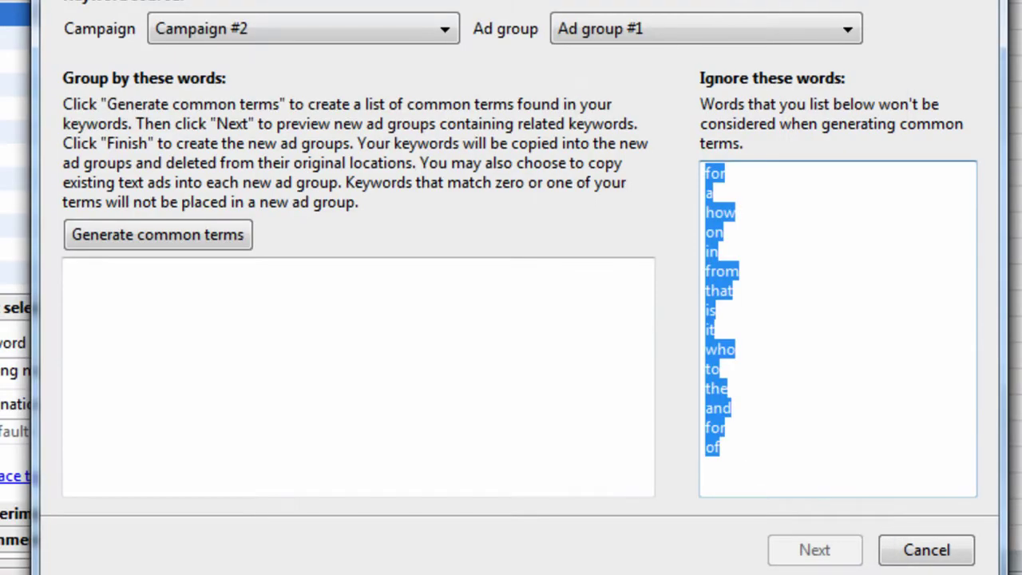
Generate common terms, preview and create ad groups like Machines, Antique Sewing and Bernina.
{"action": "left_click", "coordinate": [226, 245]}
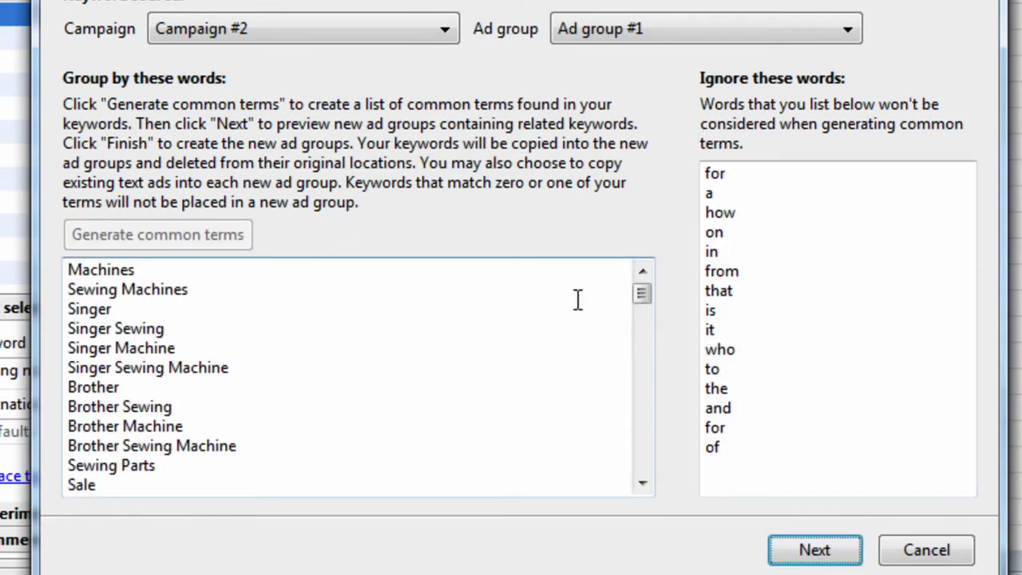
{"action": "left_click_drag", "start_coordinate": [639, 301], "coordinate": [646, 323]}
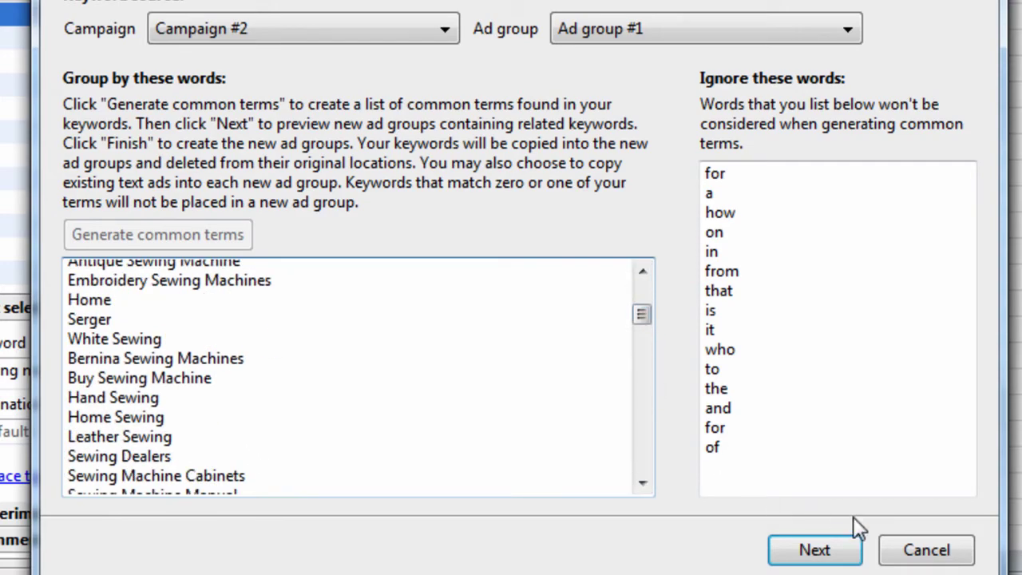
{"action": "left_click", "coordinate": [834, 550]}
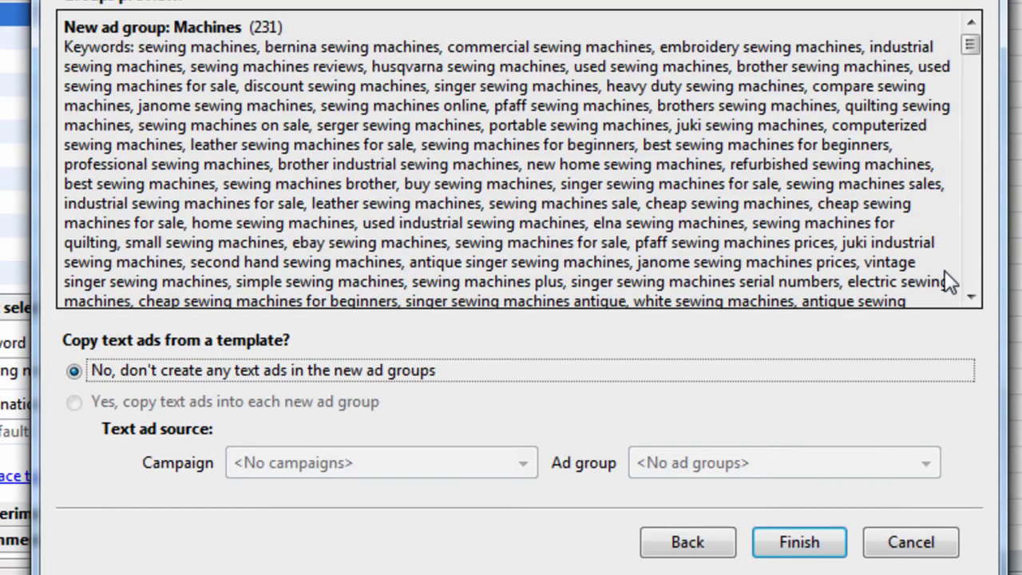
{"action": "left_click_drag", "start_coordinate": [975, 56], "coordinate": [983, 137]}
{"action": "left_click", "coordinate": [802, 543]}
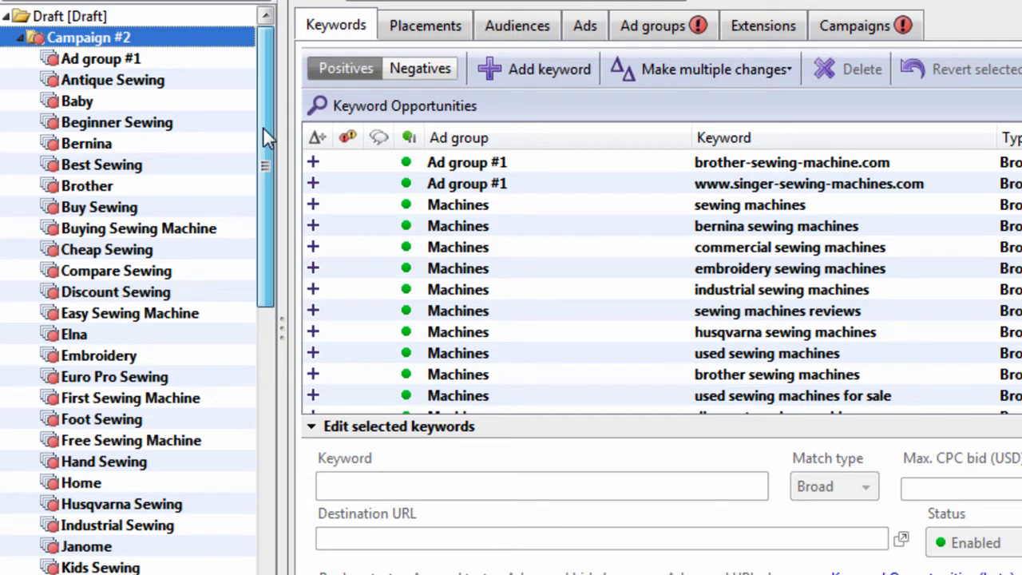
Review the Baby (baby lock, baby sewing machine), Beginner Sewing and Bernina ad groups' keywords.
{"action": "left_click_drag", "start_coordinate": [263, 127], "coordinate": [241, 137]}
{"action": "left_click", "coordinate": [188, 102]}
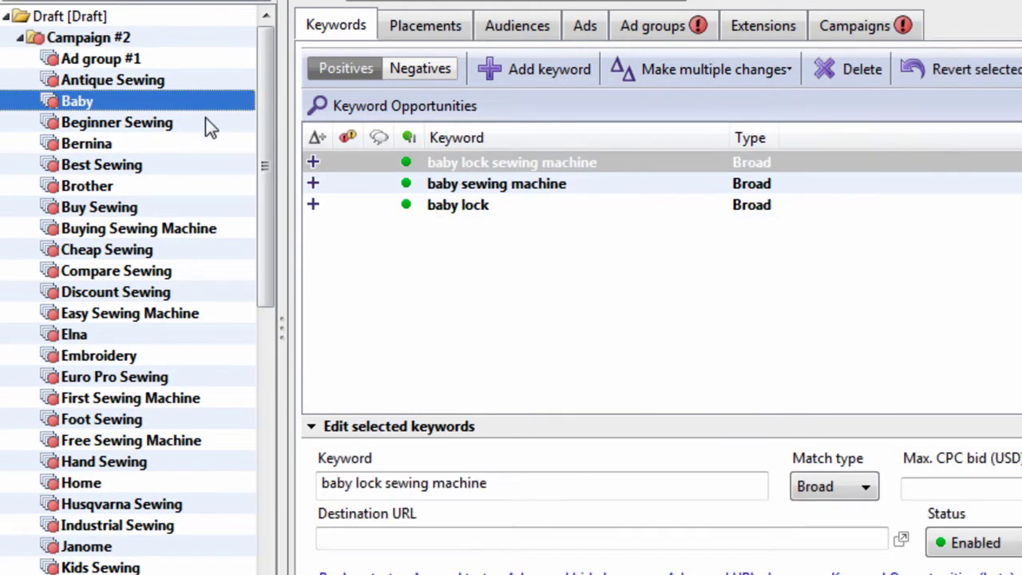
{"action": "left_click", "coordinate": [511, 204]}
{"action": "left_click", "coordinate": [515, 185]}
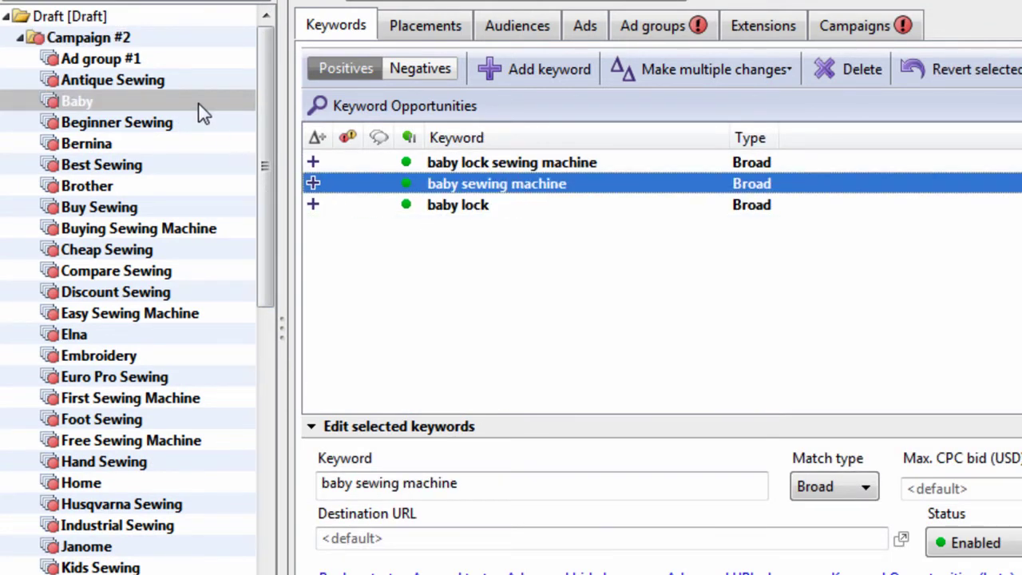
{"action": "left_click", "coordinate": [182, 124]}
{"action": "left_click", "coordinate": [185, 146]}
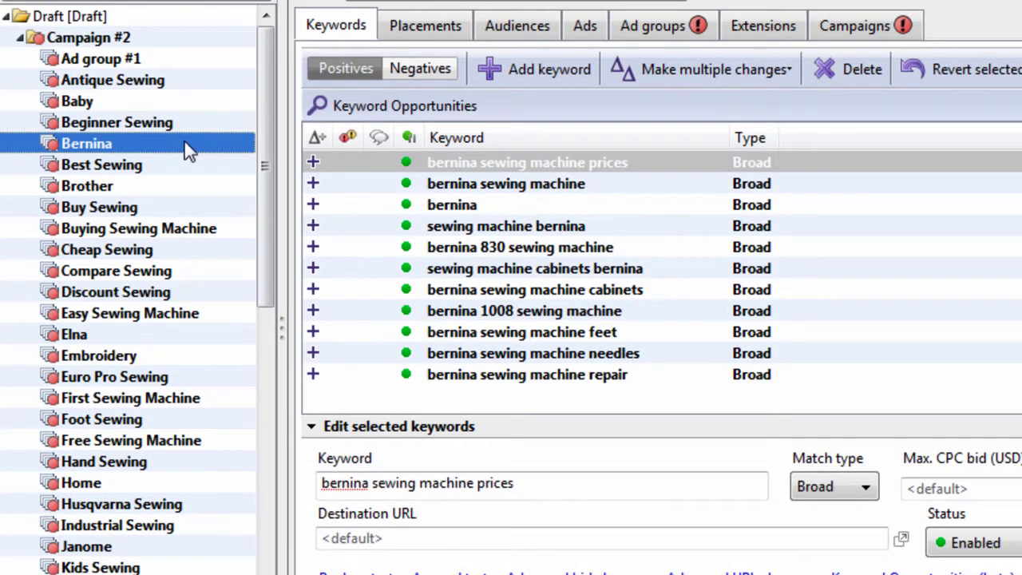
{"action": "key", "text": "Up"}
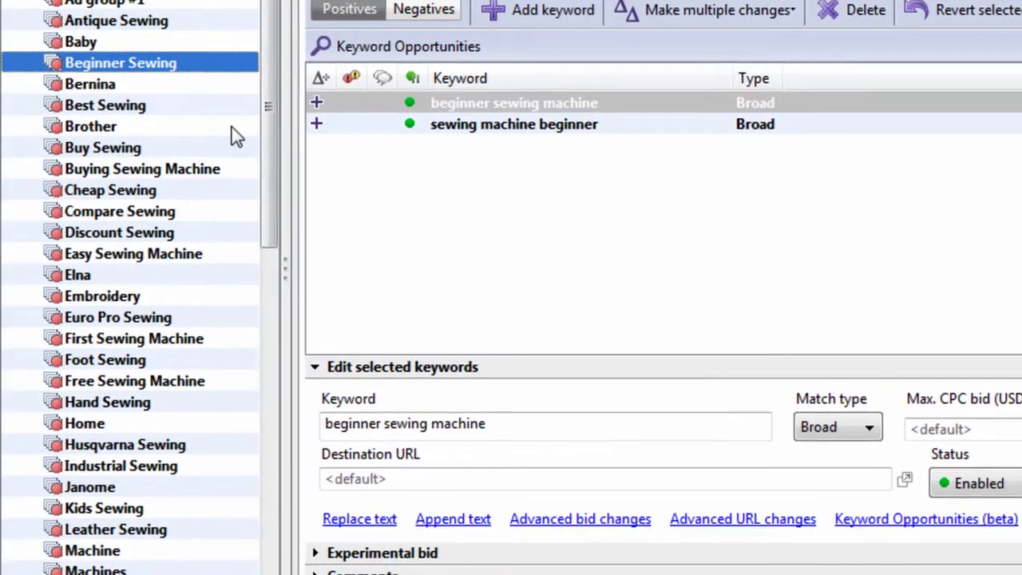
Review the Brother, Buy Sewing, Buying Sewing Machine and Cheap Sewing ad groups' keywords.
{"action": "left_click", "coordinate": [225, 190]}
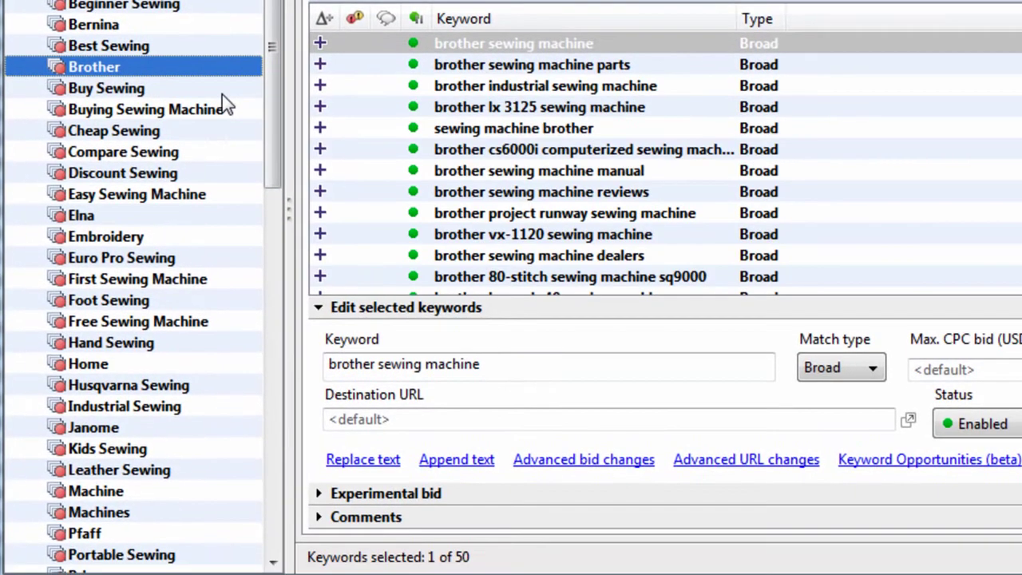
{"action": "left_click", "coordinate": [605, 149]}
{"action": "scroll", "coordinate": [616, 135], "scroll_direction": "down", "scroll_amount": 4}
{"action": "scroll", "coordinate": [616, 135], "scroll_direction": "down", "scroll_amount": 1}
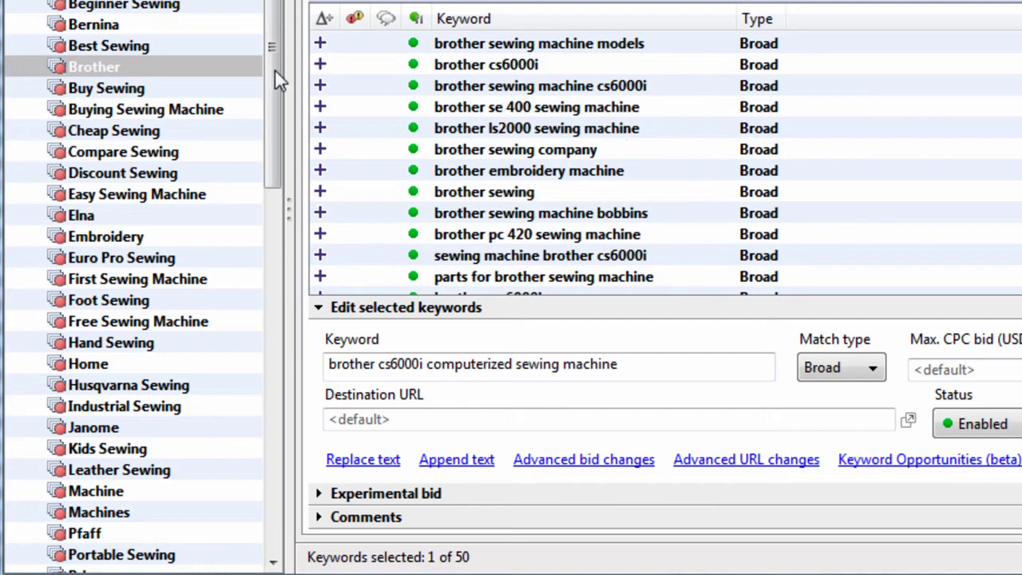
{"action": "left_click", "coordinate": [177, 88]}
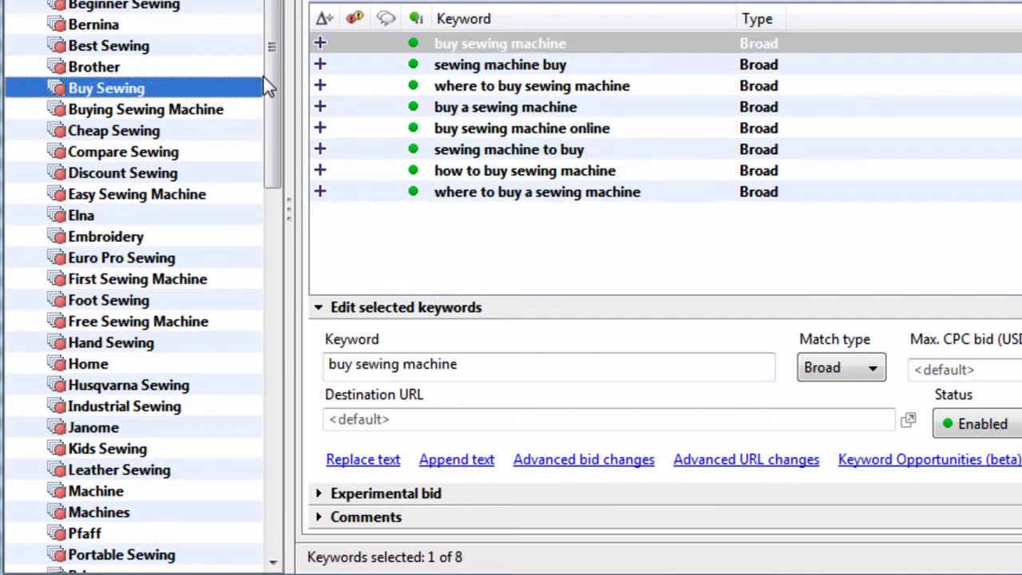
{"action": "left_click", "coordinate": [192, 112]}
{"action": "left_click", "coordinate": [189, 90]}
{"action": "left_click", "coordinate": [200, 114]}
{"action": "left_click", "coordinate": [210, 132]}
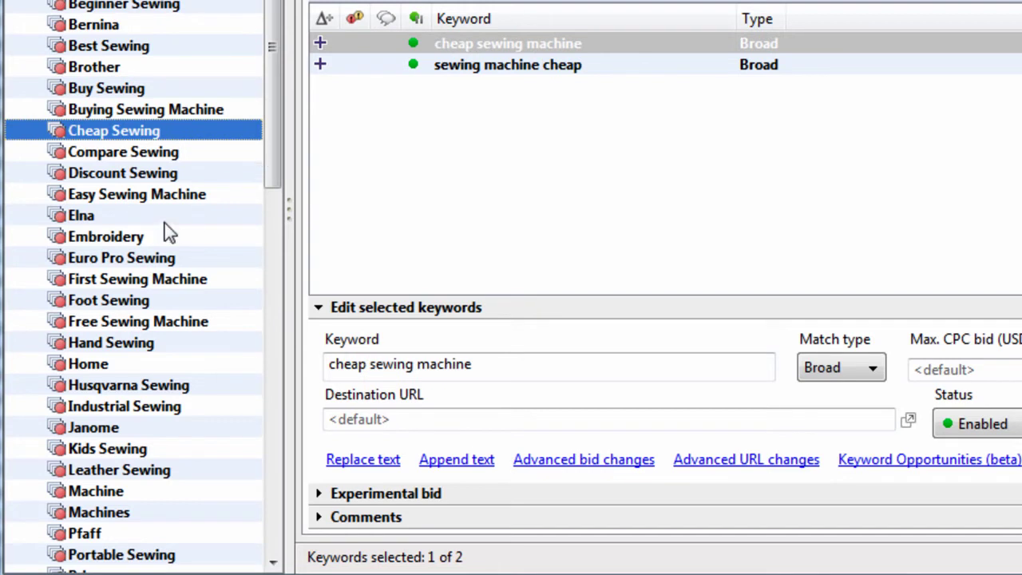
Inspect the Elna and Home ad groups' keywords, such as elna sewing machine repair and home sewing machine.
{"action": "left_click", "coordinate": [120, 215]}
{"action": "left_click", "coordinate": [478, 88]}
{"action": "left_click", "coordinate": [482, 65]}
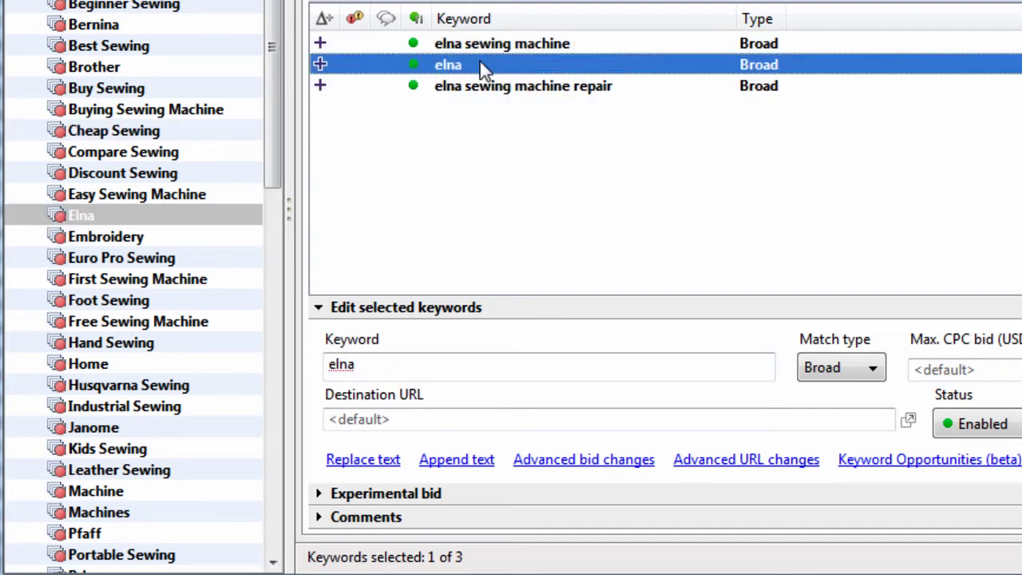
{"action": "left_click", "coordinate": [484, 48]}
{"action": "left_click_drag", "start_coordinate": [277, 126], "coordinate": [274, 219]}
{"action": "left_click", "coordinate": [138, 131]}
{"action": "left_click", "coordinate": [543, 107]}
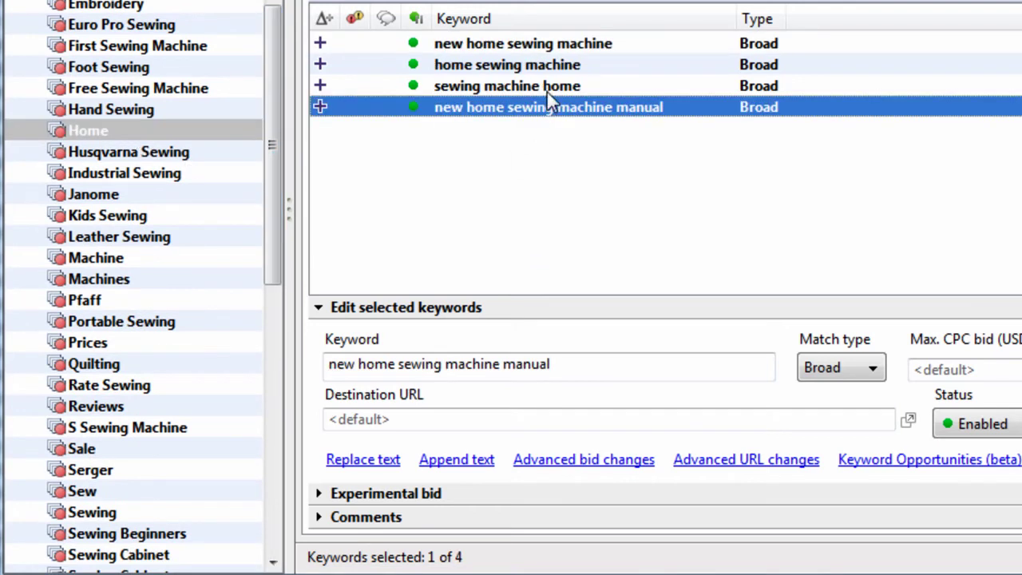
{"action": "left_click", "coordinate": [551, 86]}
{"action": "left_click", "coordinate": [555, 65]}
{"action": "left_click", "coordinate": [559, 46]}
Review Leather Sewing, Machine, Machines, Sale, Quilting, Rate Sewing and the 23-keyword Reviews ad group.
{"action": "left_click", "coordinate": [200, 236]}
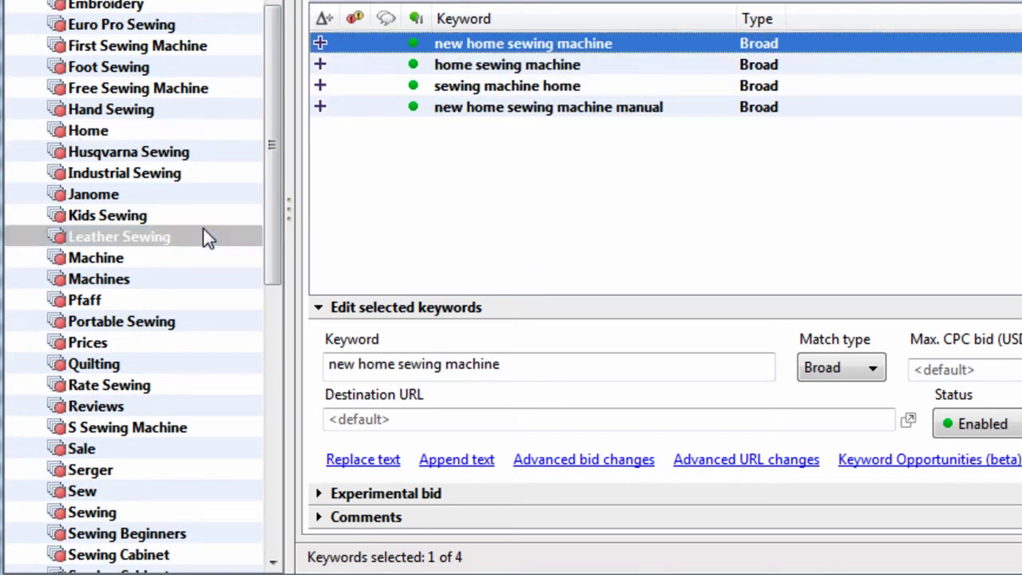
{"action": "left_click", "coordinate": [178, 256]}
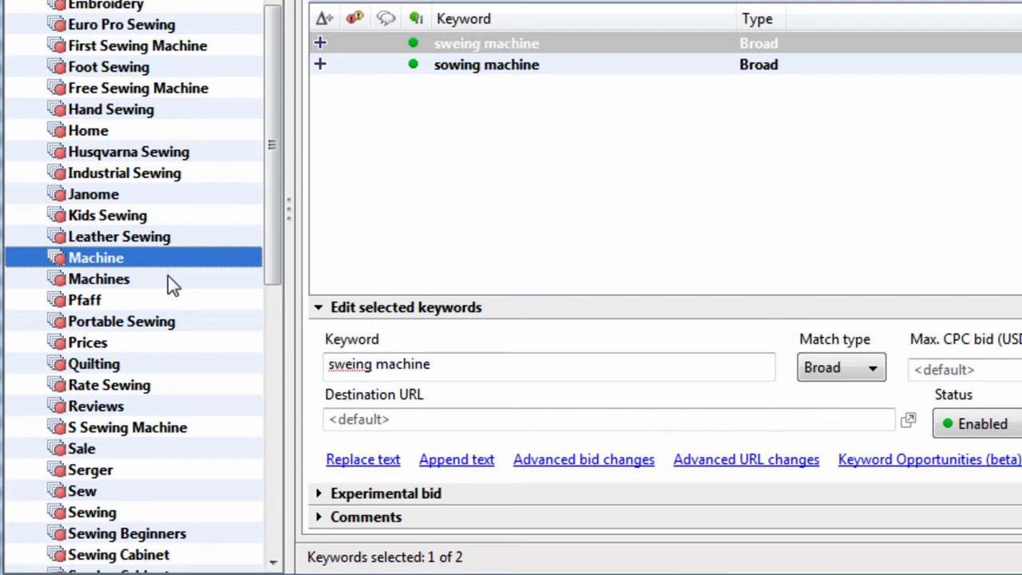
{"action": "left_click", "coordinate": [168, 278]}
{"action": "left_click_drag", "start_coordinate": [267, 188], "coordinate": [267, 257]}
{"action": "left_click", "coordinate": [213, 280]}
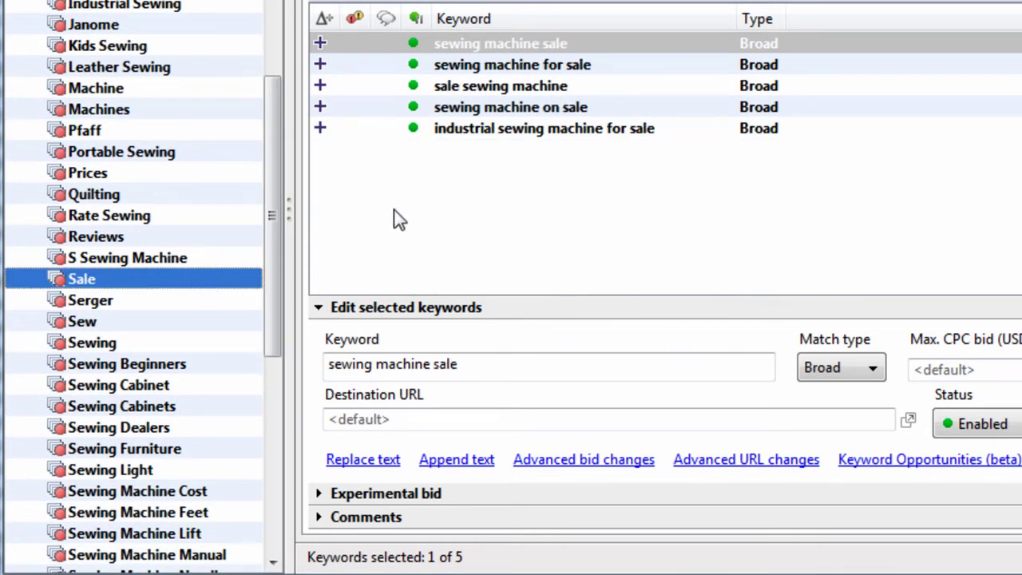
{"action": "left_click", "coordinate": [225, 199]}
{"action": "left_click", "coordinate": [205, 225]}
{"action": "left_click", "coordinate": [205, 241]}
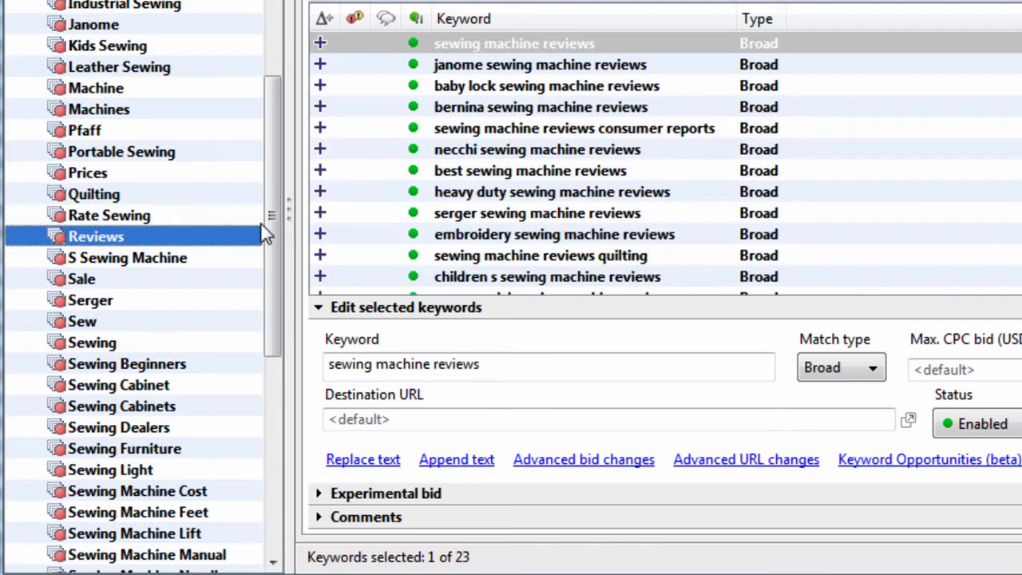
{"action": "left_click_drag", "start_coordinate": [285, 227], "coordinate": [273, 364]}
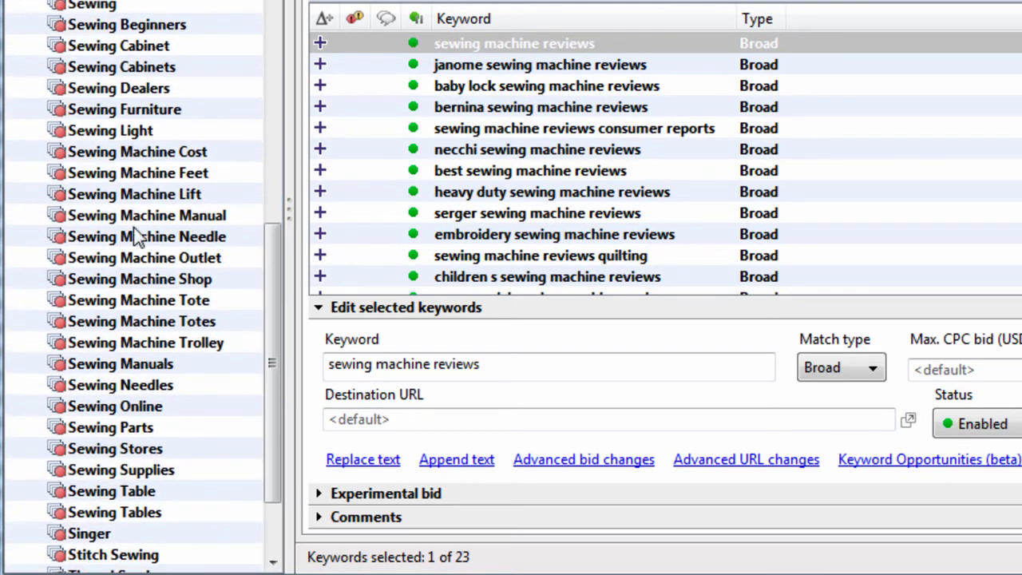
Review Sewing Light, What Sewing Machine, White, Used and Thread Sewing, ending on Singer's 95 keywords.
{"action": "left_click", "coordinate": [139, 132]}
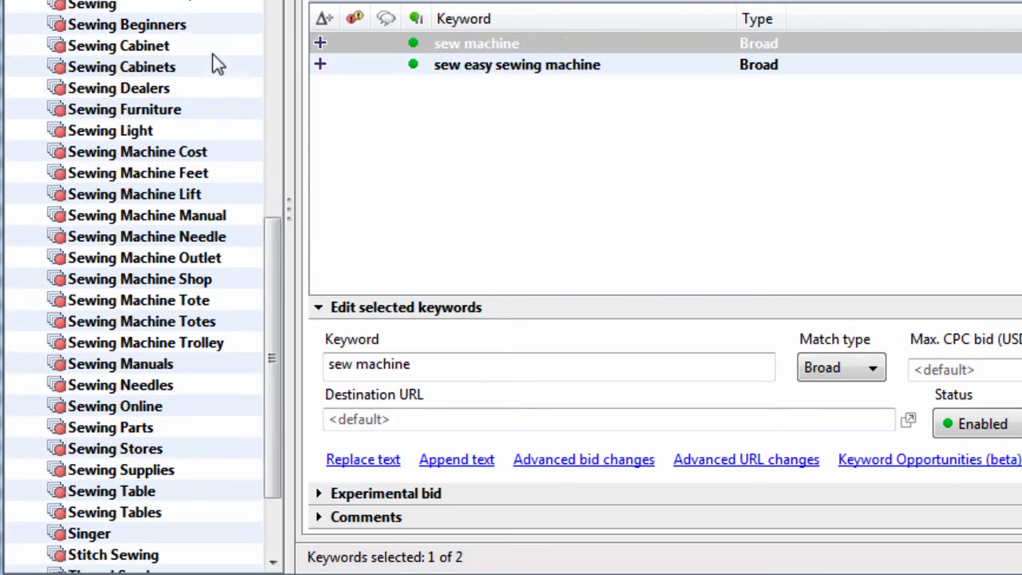
{"action": "left_click_drag", "start_coordinate": [261, 281], "coordinate": [261, 347]}
{"action": "left_click", "coordinate": [160, 510]}
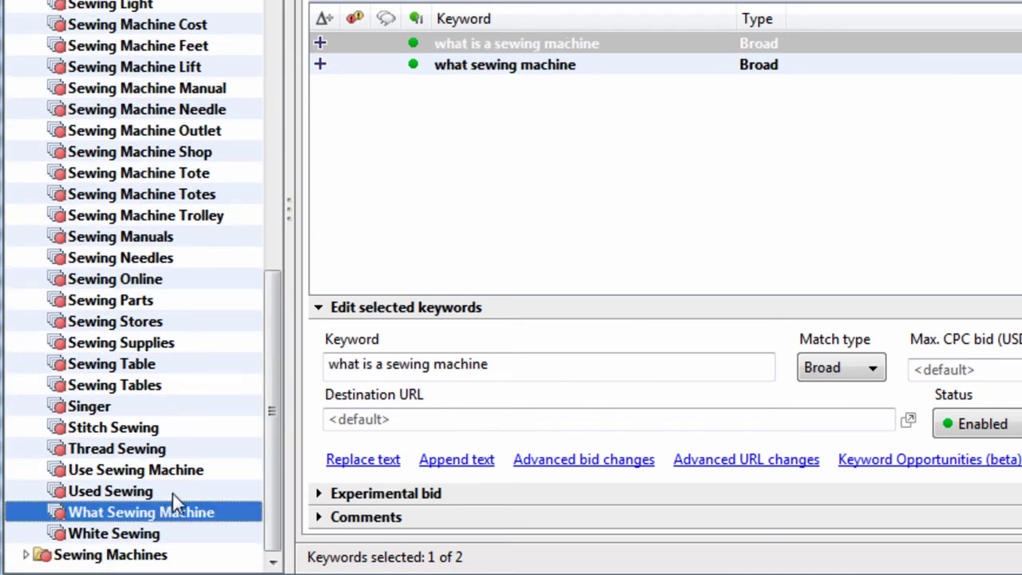
{"action": "left_click", "coordinate": [167, 533]}
{"action": "left_click", "coordinate": [174, 492]}
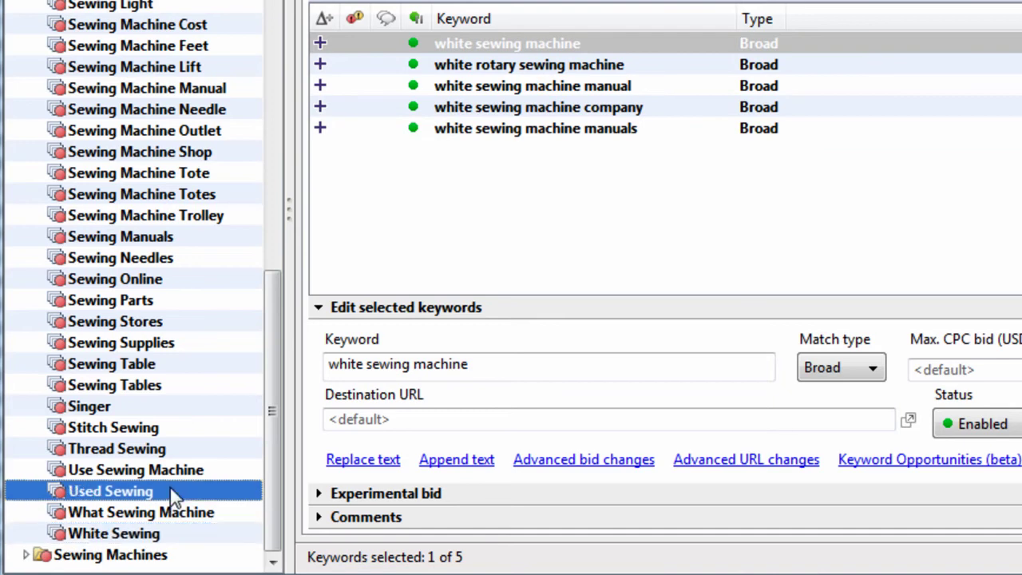
{"action": "left_click", "coordinate": [179, 449]}
{"action": "left_click", "coordinate": [177, 410]}
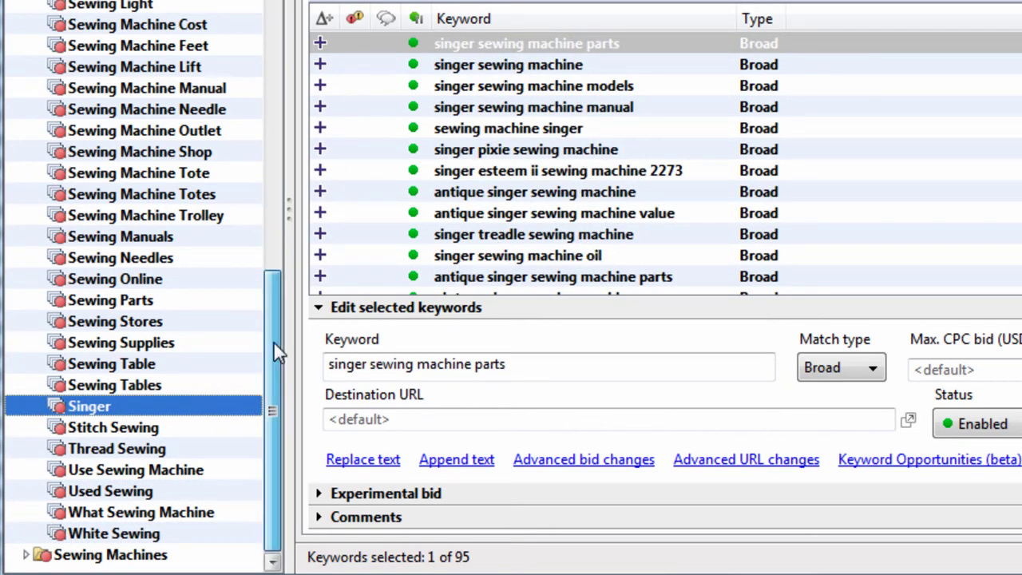
{"action": "left_click_drag", "start_coordinate": [273, 341], "coordinate": [249, 1]}
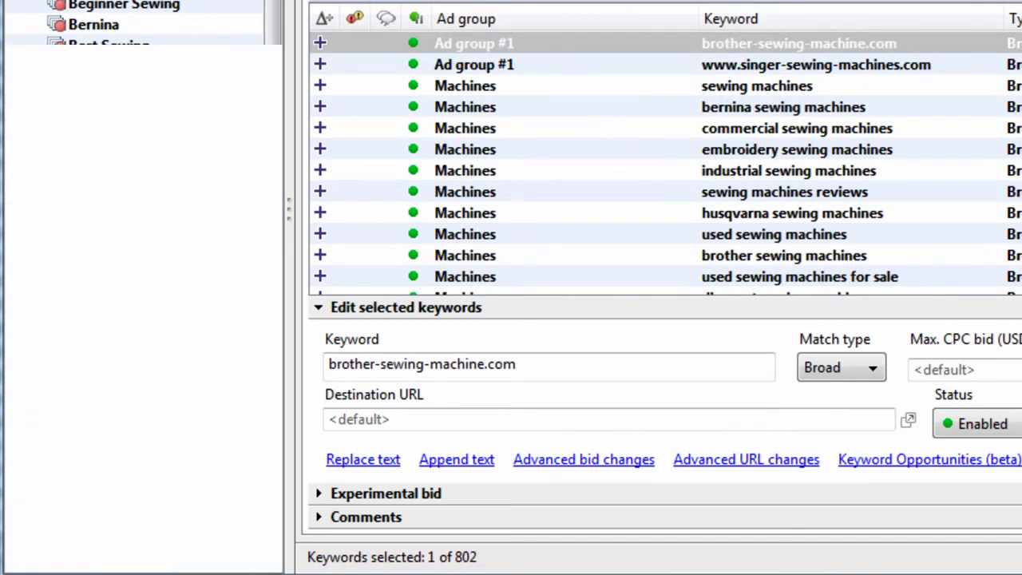
Browse the Sewing Machine Tables, Sewing Machines, Sewing Machines Prices and Singer Sewing Machines ad groups' keywords.
{"action": "left_click_drag", "start_coordinate": [275, 72], "coordinate": [278, 297]}
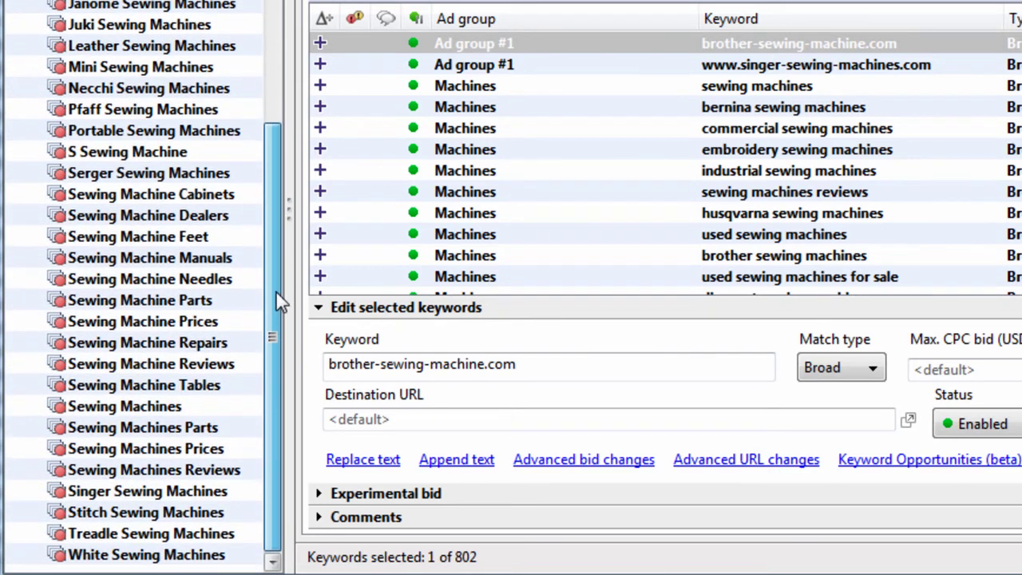
{"action": "left_click", "coordinate": [189, 386]}
{"action": "left_click", "coordinate": [179, 408]}
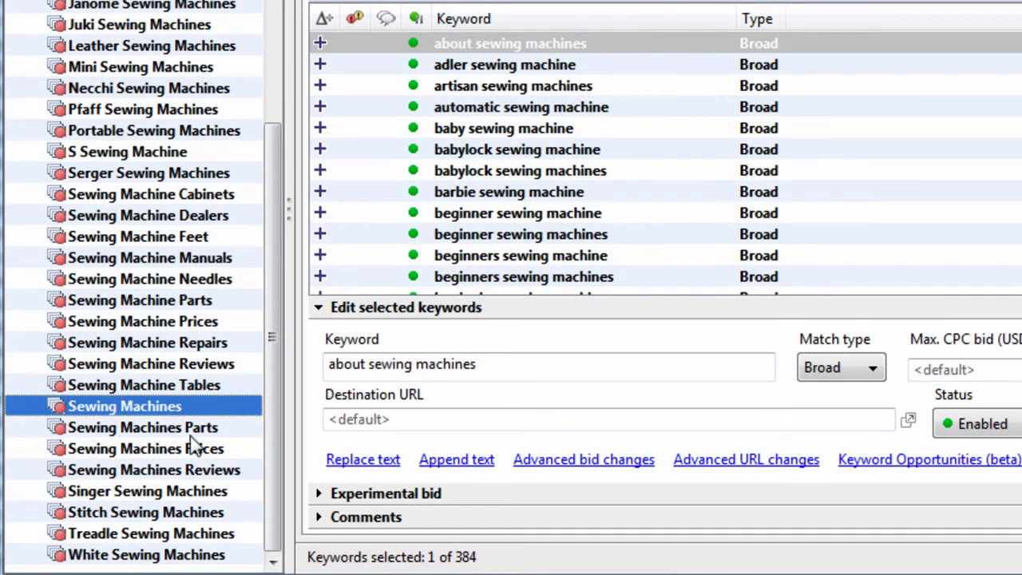
{"action": "left_click", "coordinate": [198, 449]}
{"action": "left_click", "coordinate": [200, 489]}
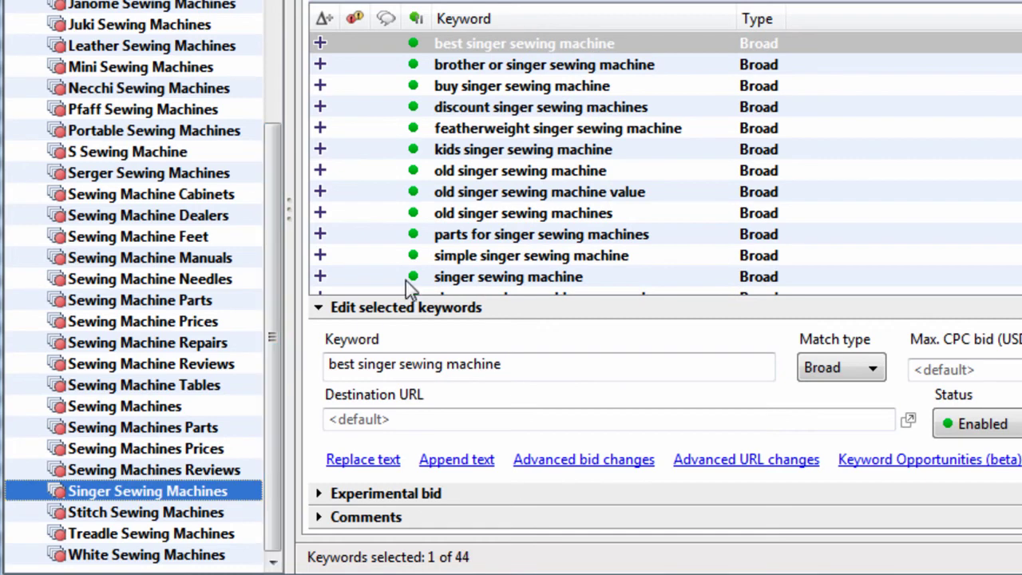
{"action": "left_click", "coordinate": [675, 157]}
Inspect the *SORT ad group's keywords, then list every keyword in the Sewing Machines campaign.
{"action": "scroll", "coordinate": [676, 156], "scroll_direction": "down", "scroll_amount": 5}
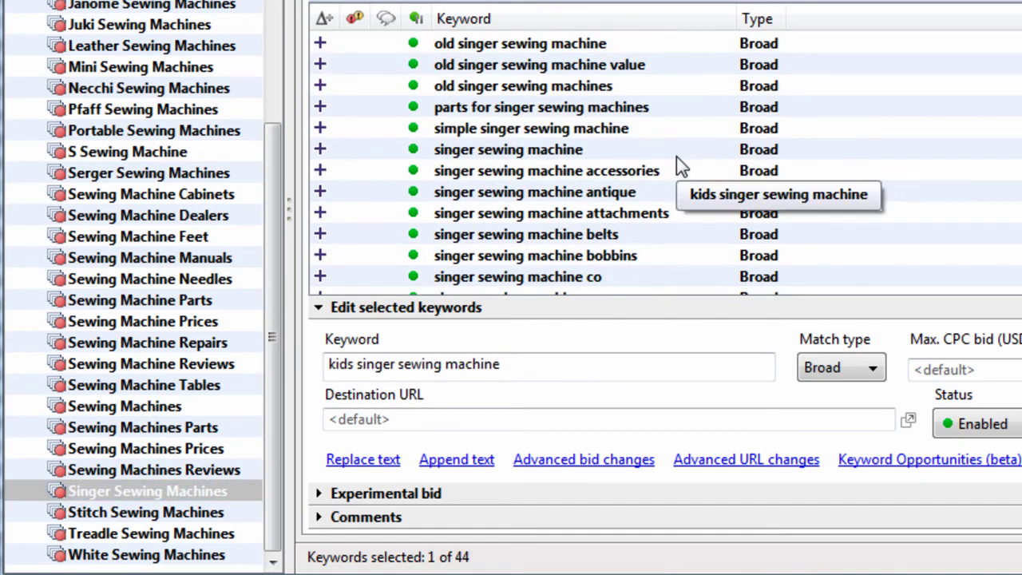
{"action": "left_click_drag", "start_coordinate": [273, 388], "coordinate": [258, 109]}
{"action": "left_click", "coordinate": [79, 62]}
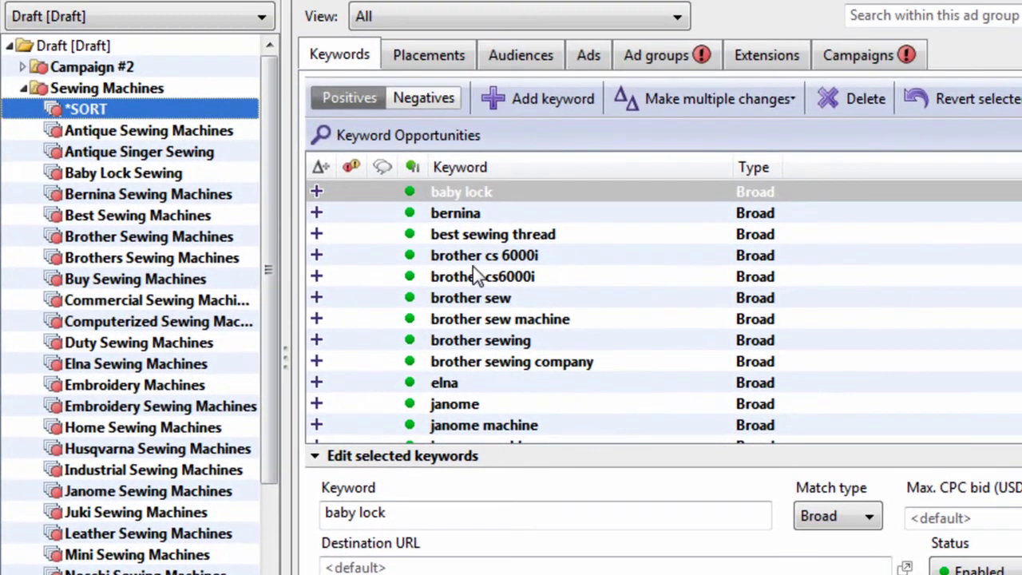
{"action": "left_click", "coordinate": [472, 272]}
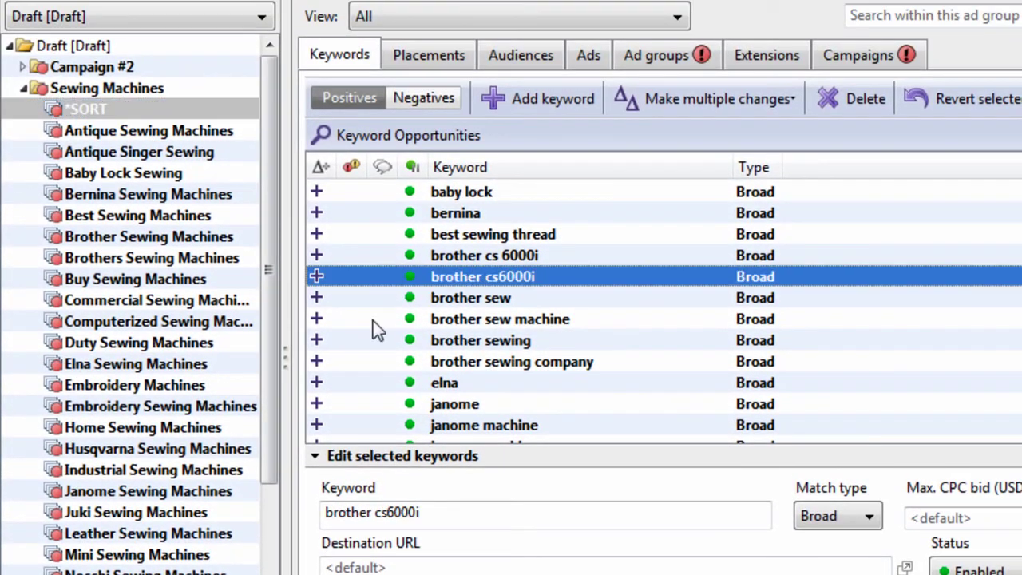
{"action": "left_click", "coordinate": [24, 88]}
{"action": "left_click", "coordinate": [24, 69]}
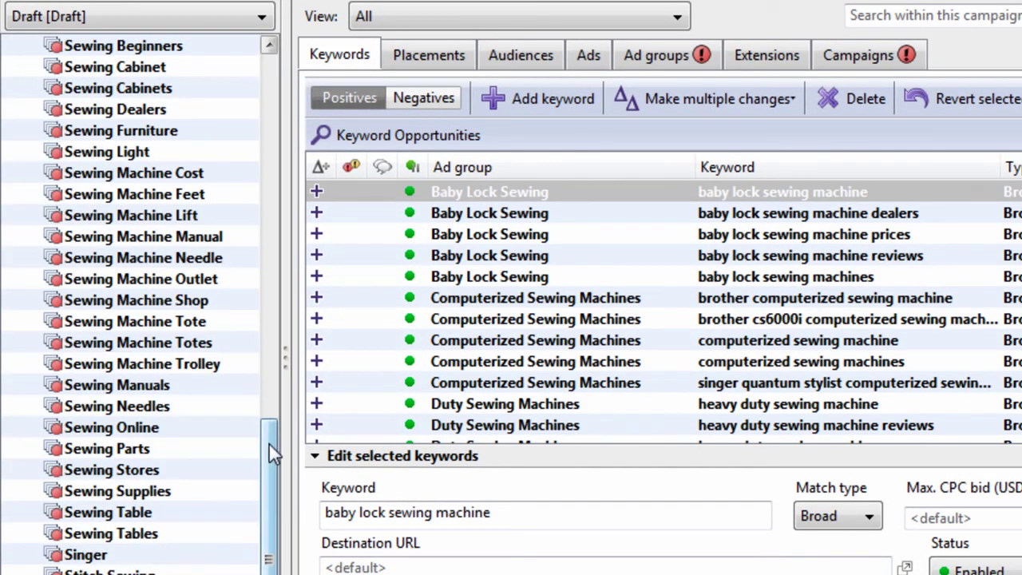
{"action": "left_click_drag", "start_coordinate": [270, 444], "coordinate": [261, 82]}
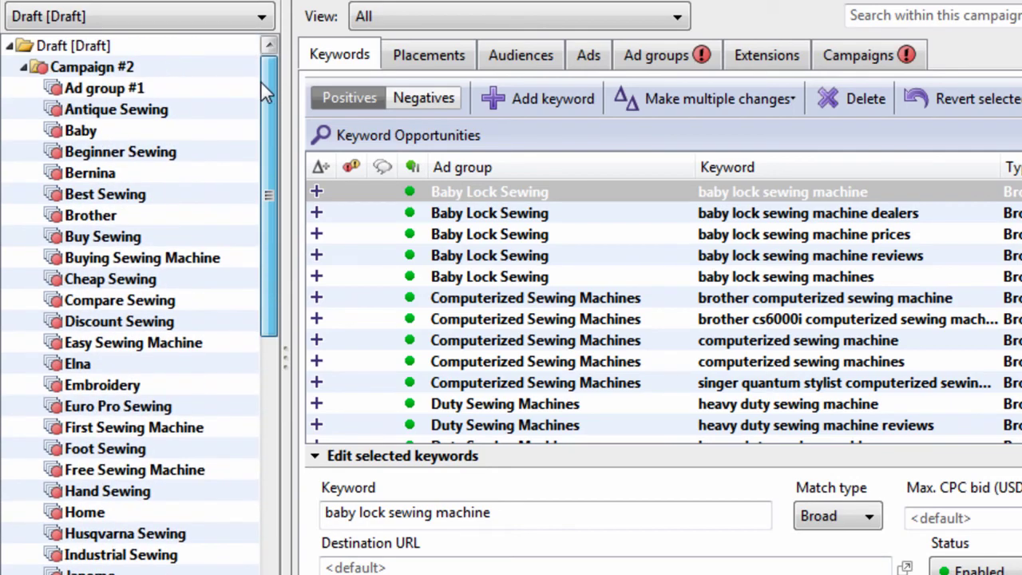
{"action": "left_click", "coordinate": [177, 91]}
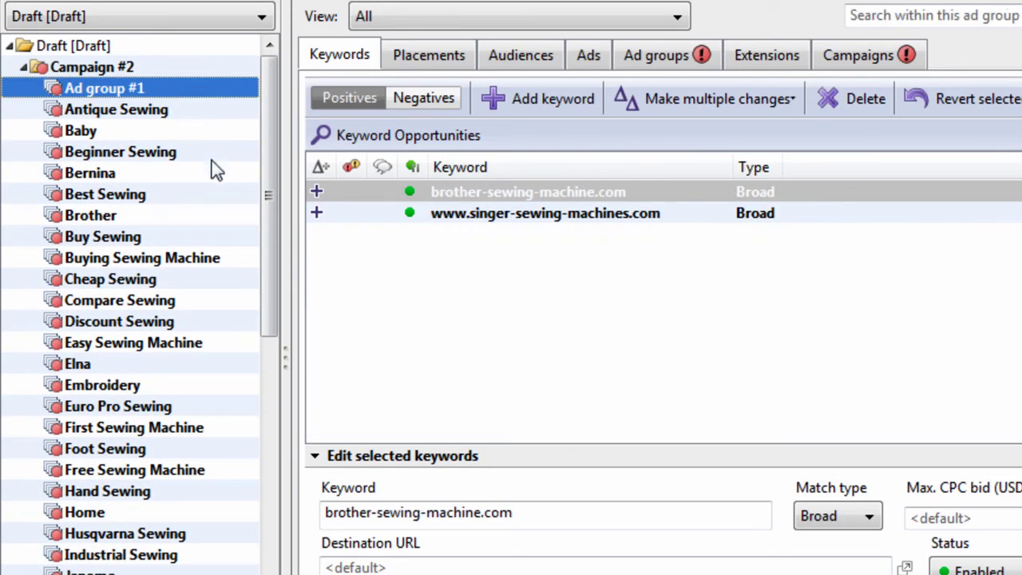